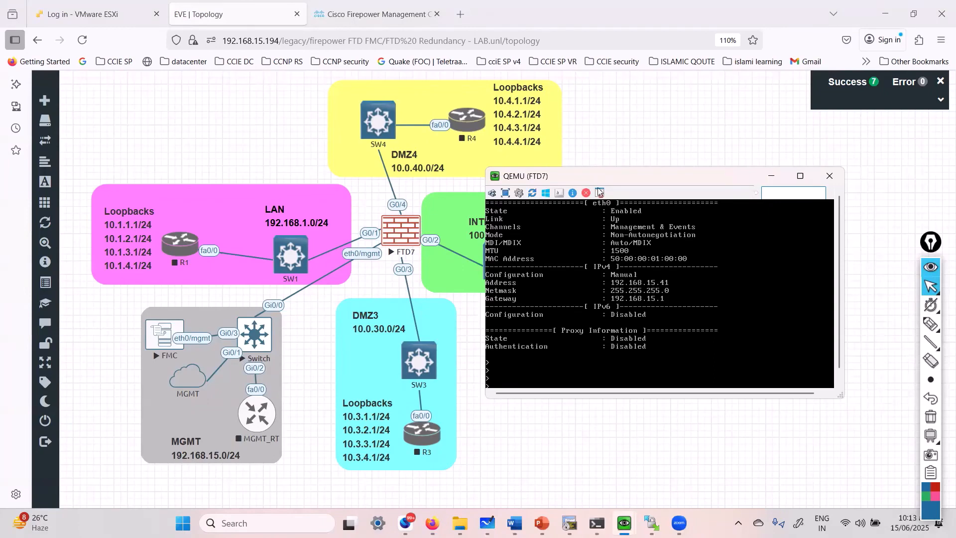
Place the FMC console at the top and the FTD7 console in front over the lab topology.
drag(594, 176, 651, 180)
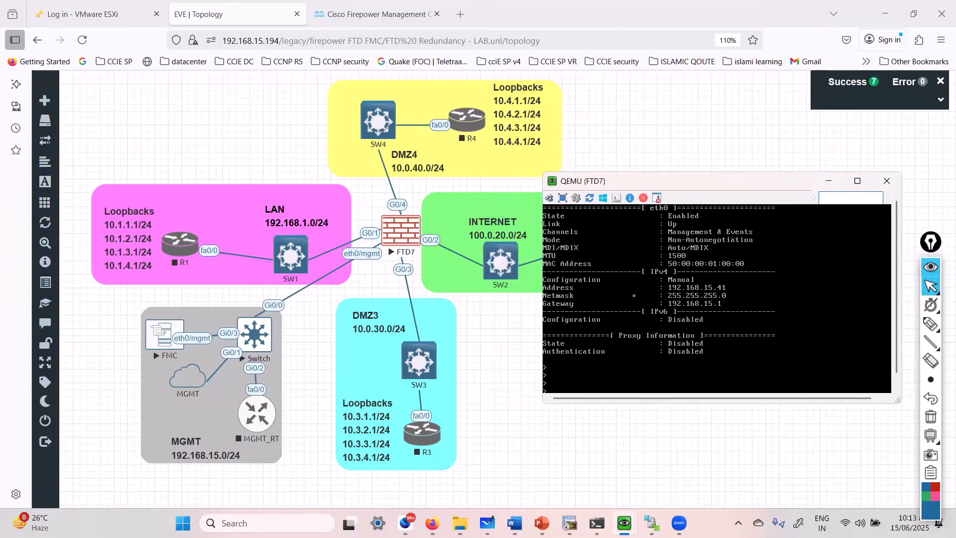
mouse_move(624, 522)
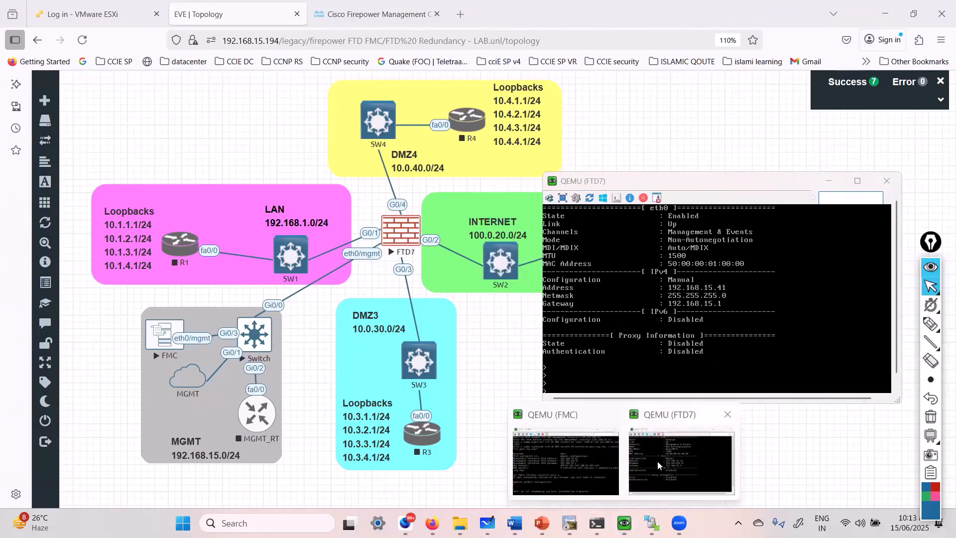
click(607, 456)
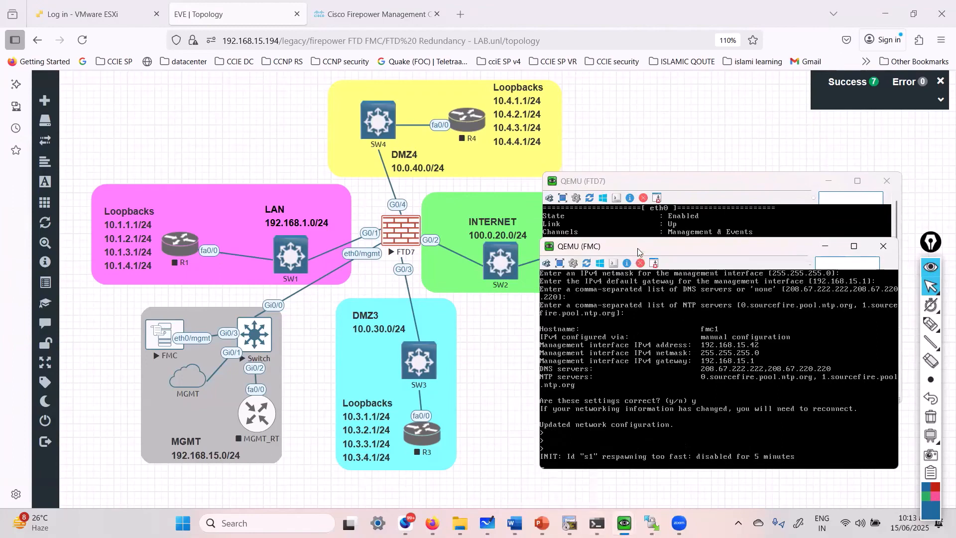
drag(634, 249, 483, 45)
click(624, 310)
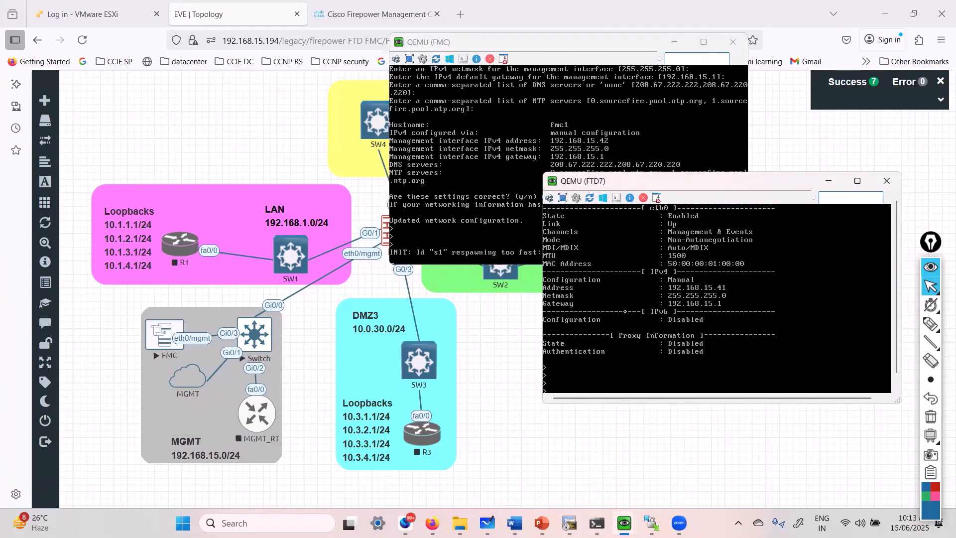
drag(779, 180, 685, 211)
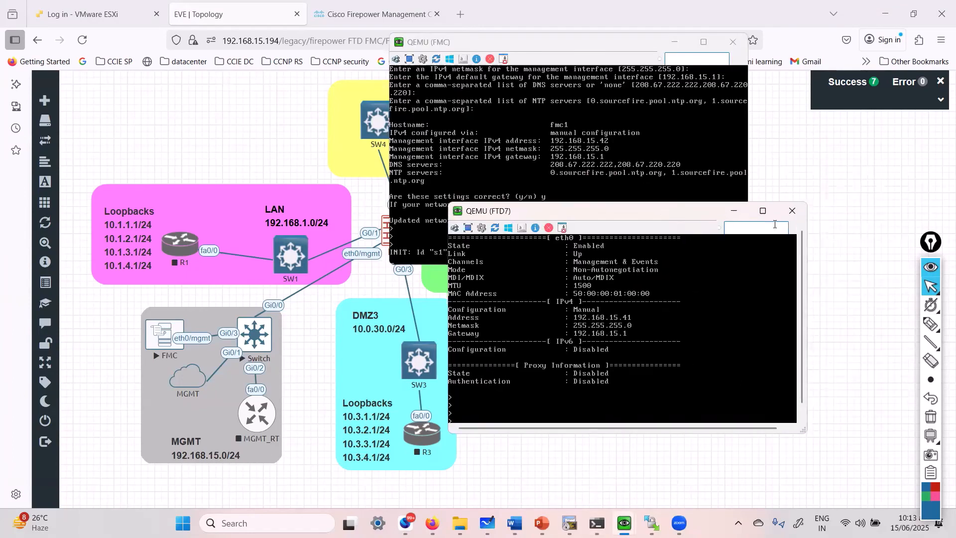
click(293, 149)
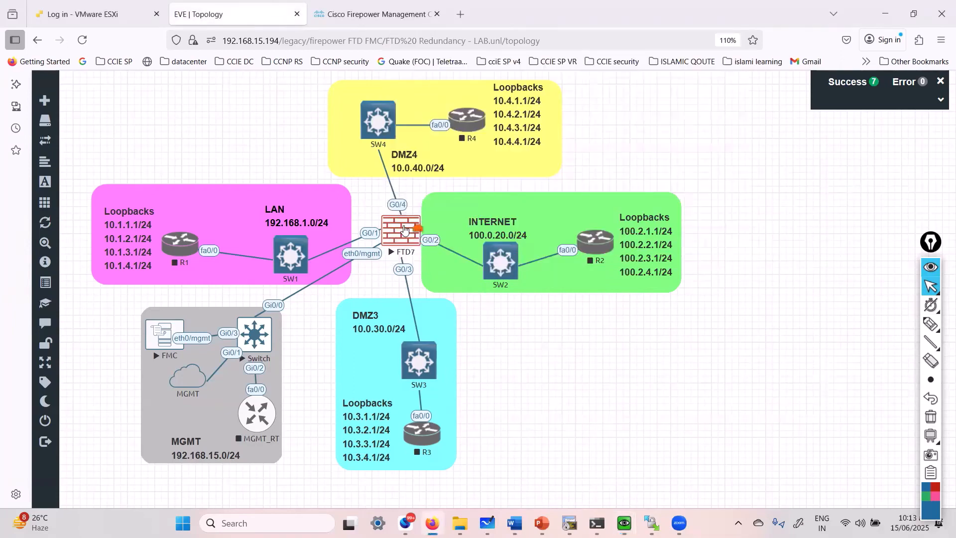
click(392, 269)
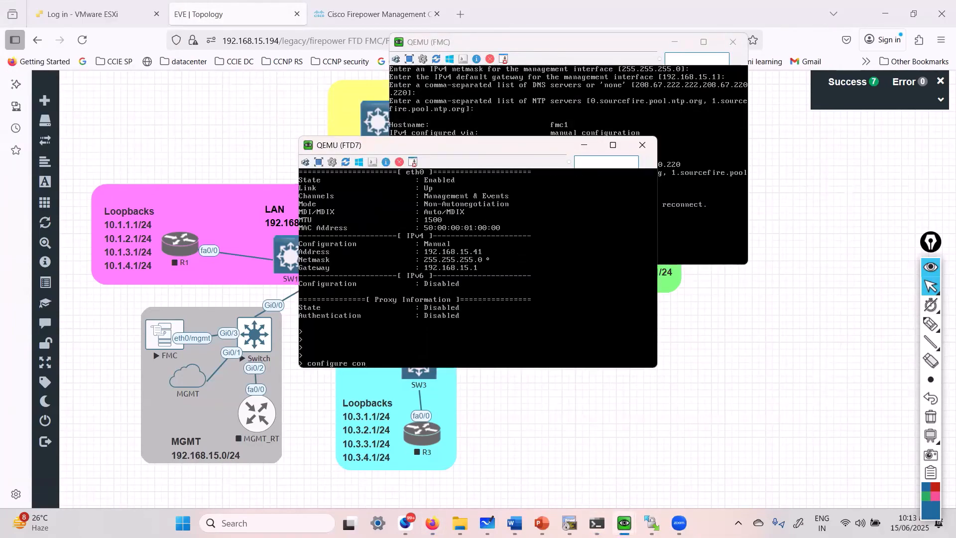
Start the 'configure manager add' command in the FTD7 CLI.
key(BackSpace)
key(BackSpace)
key(BackSpace)
key(Tab)
key(Tab)
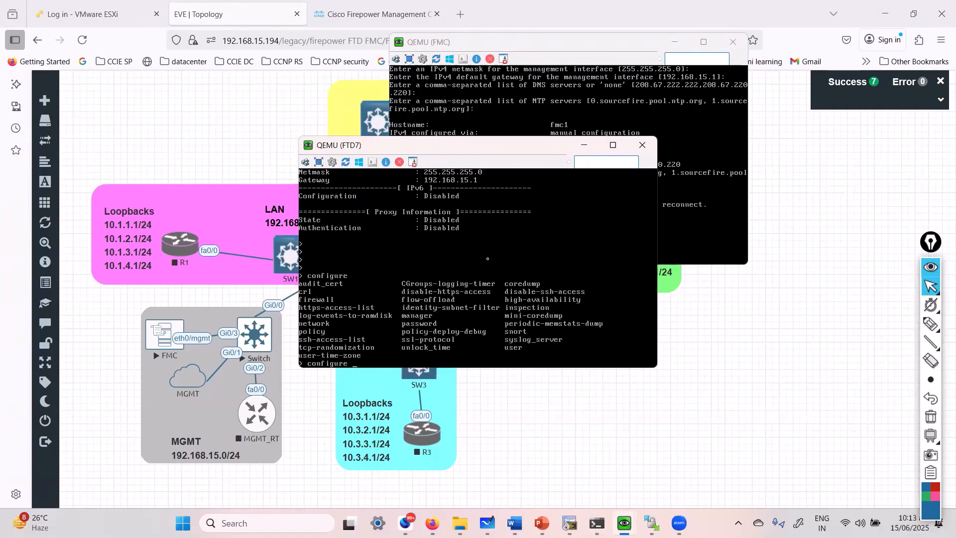
text(manager add)
Annotate the topology with 41 beside FTD7's management link and 42 above FMC.
drag(463, 144, 577, 167)
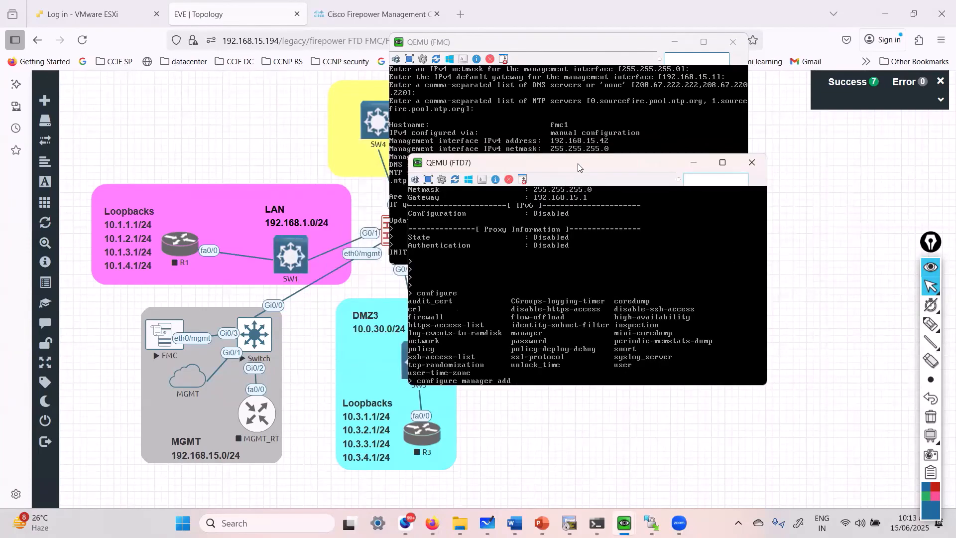
click(931, 324)
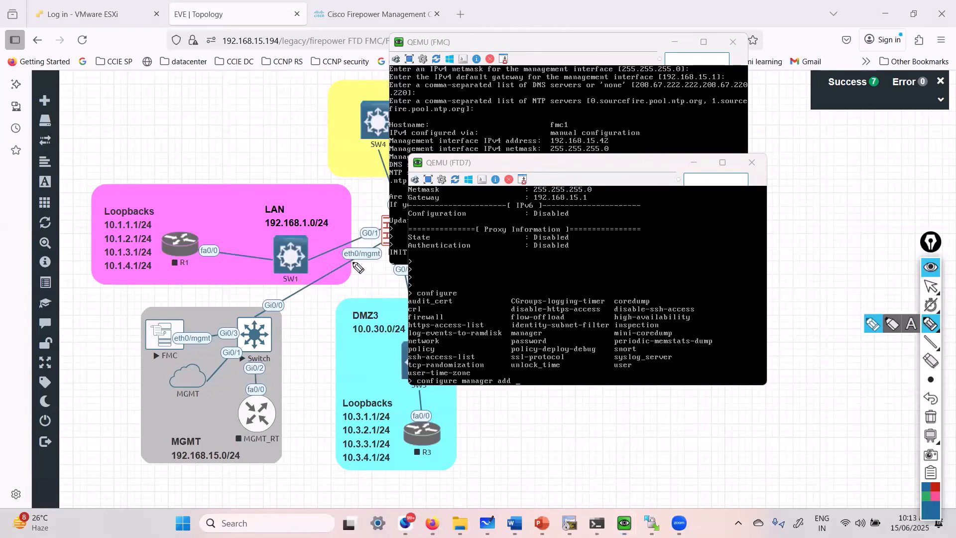
drag(354, 262, 362, 270)
drag(359, 261, 368, 275)
drag(153, 304, 181, 313)
click(931, 287)
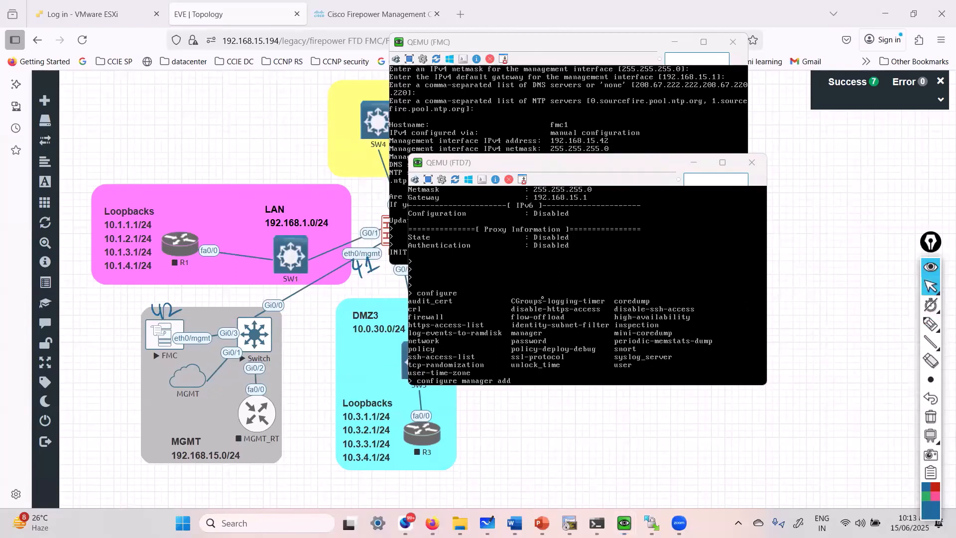
Add manager 192.168.15.42 with the registration key and answer yes to the licence warning.
click(542, 297)
text(192.168.15.42)
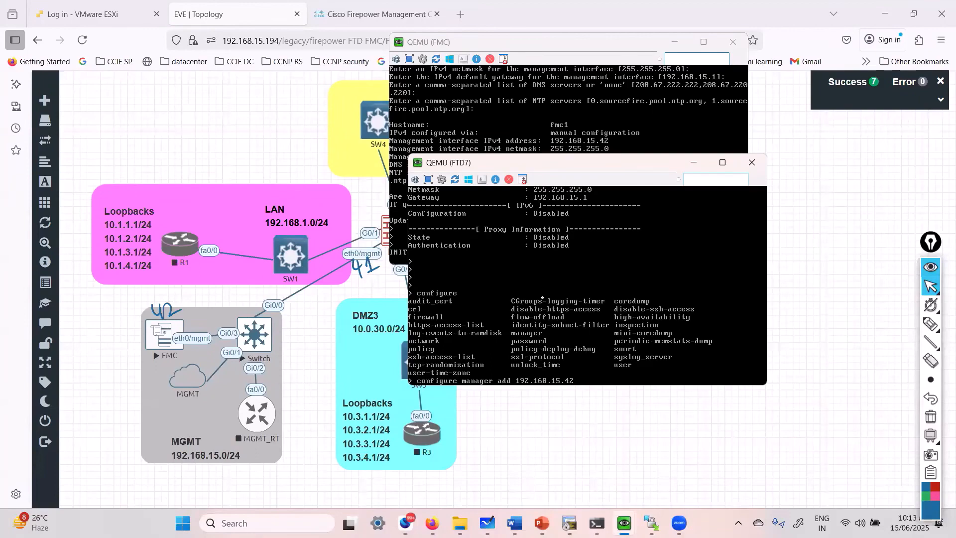
text( cisco123)
key(Return)
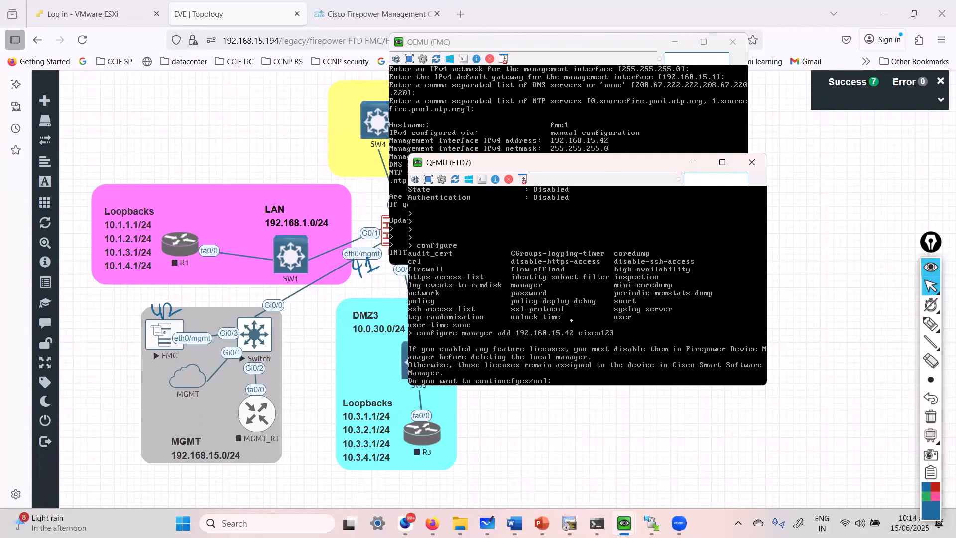
text(yes)
key(Return)
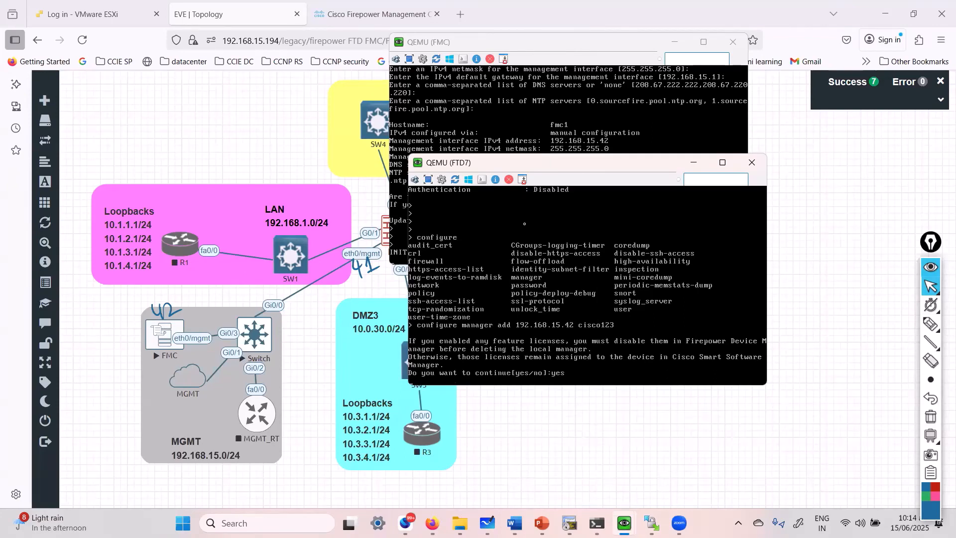
drag(548, 171, 670, 232)
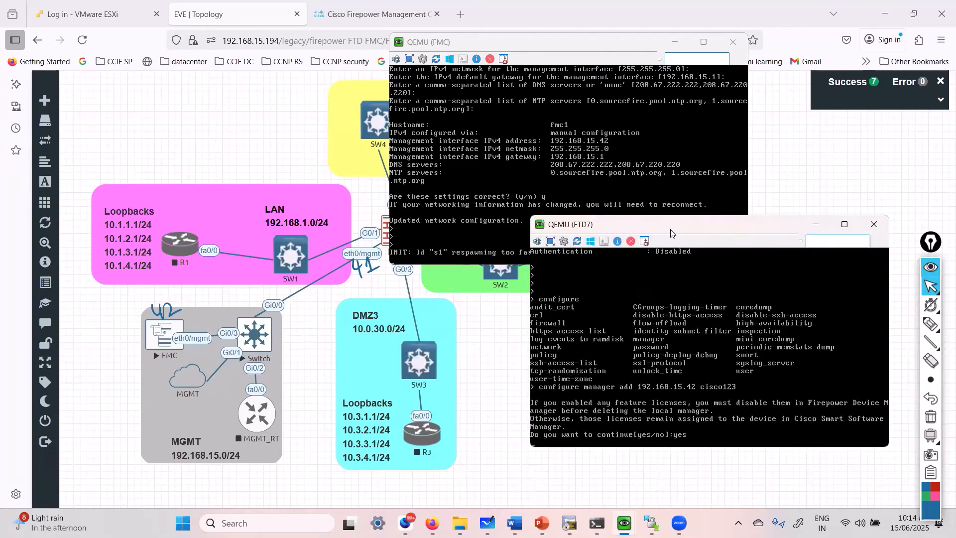
click(260, 151)
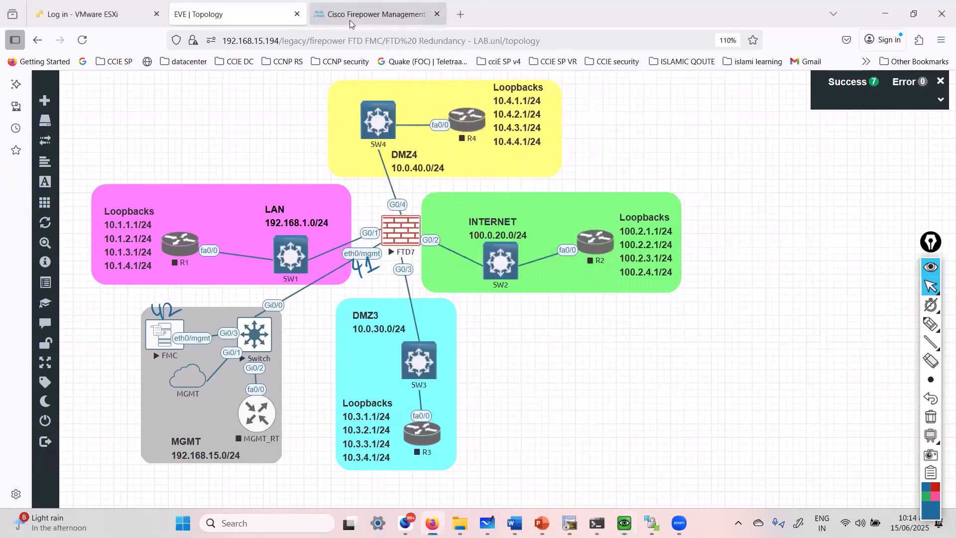
Clear the annotations, reload Devices > Device Management in FMC, and open the Add dropdown.
click(351, 16)
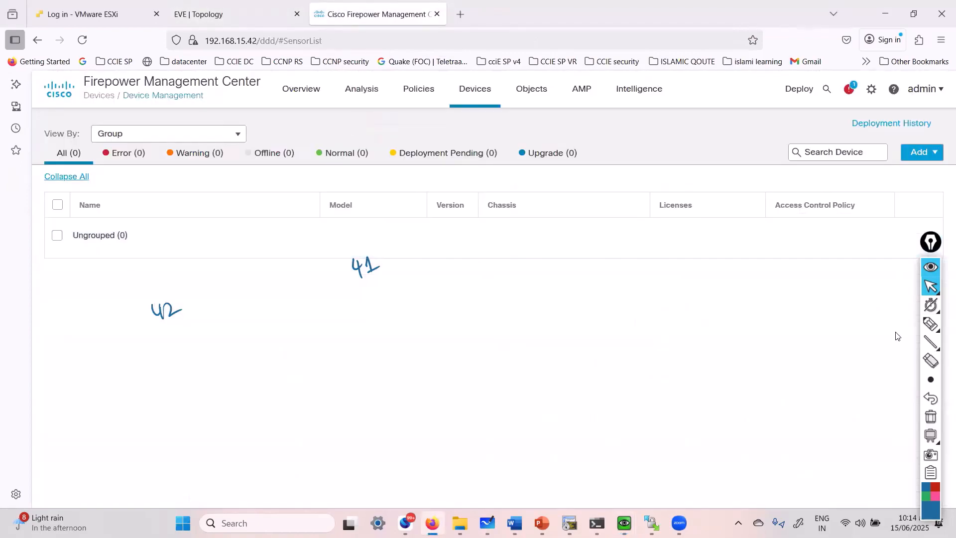
click(933, 422)
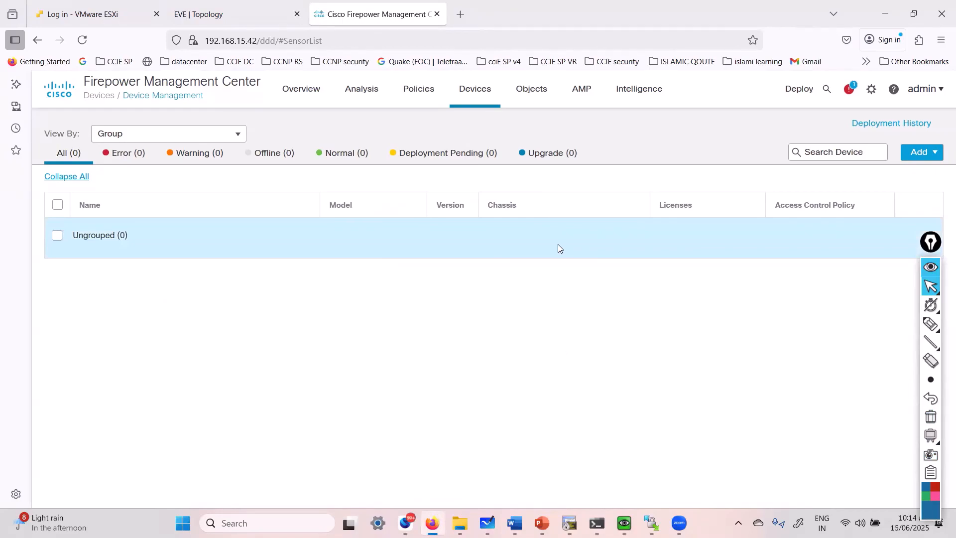
click(236, 41)
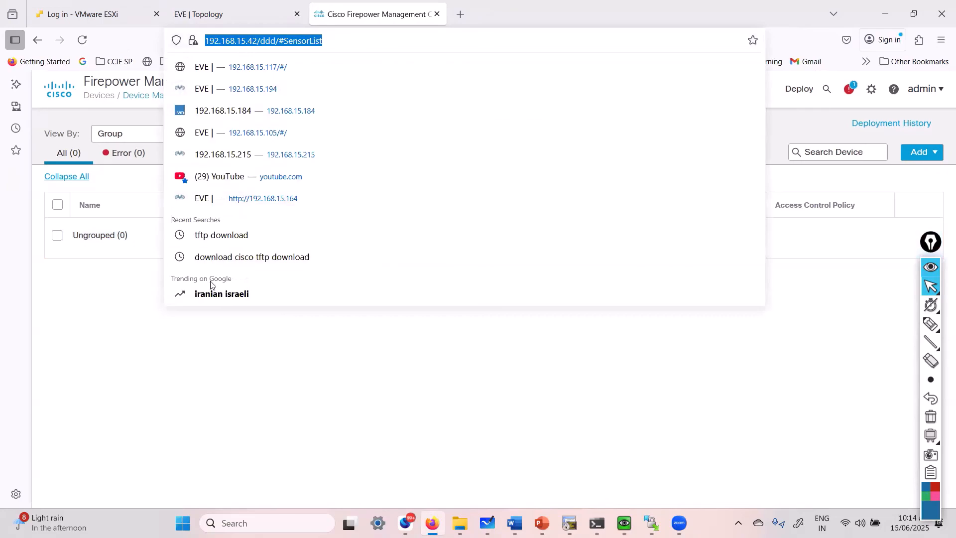
click(221, 342)
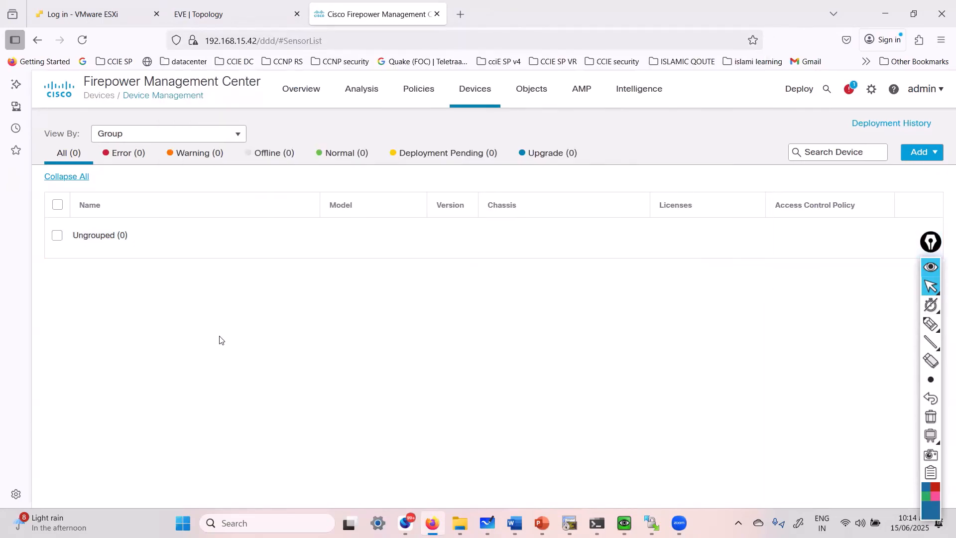
click(480, 98)
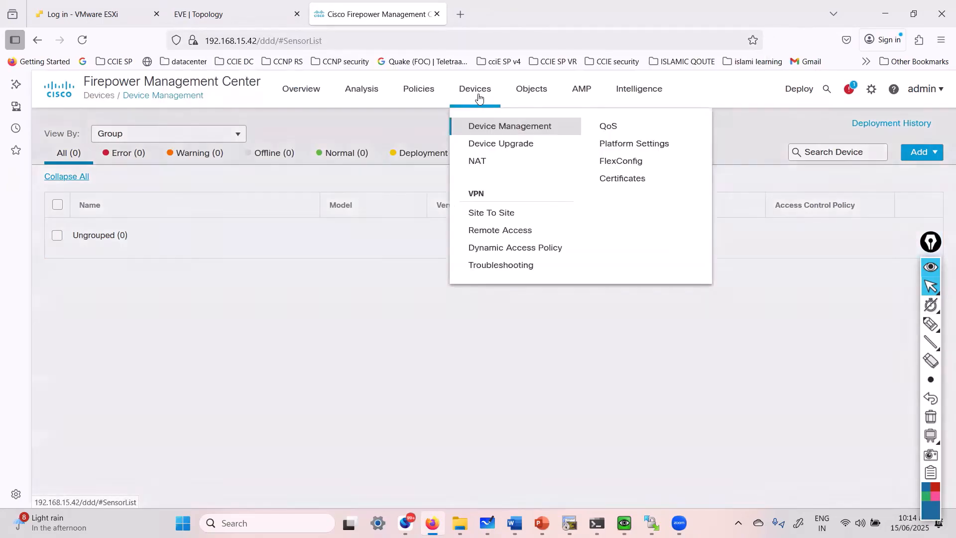
click(499, 128)
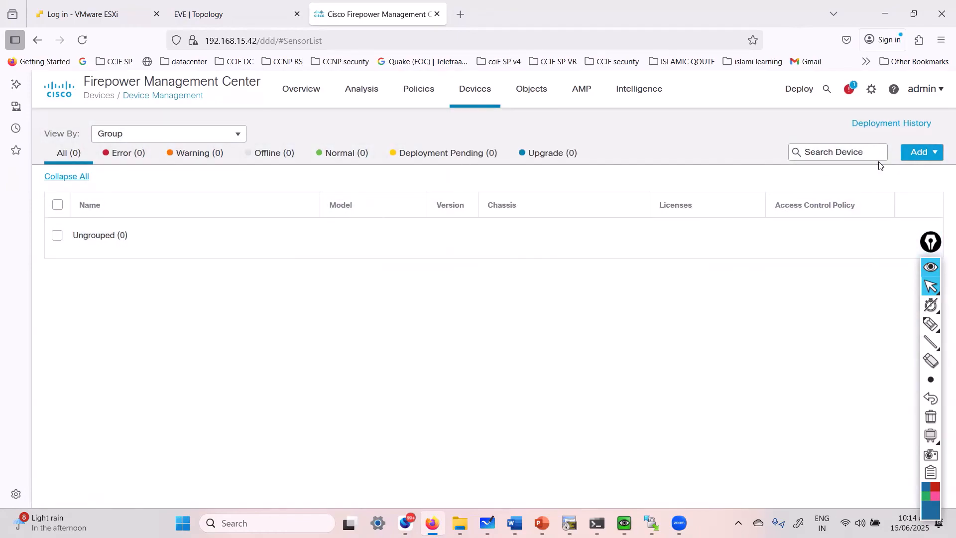
click(932, 151)
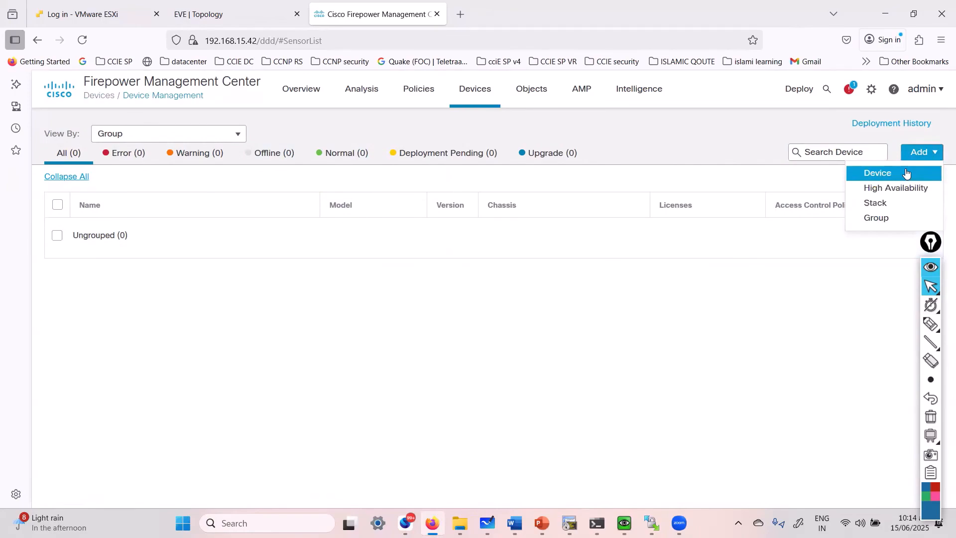
Fill the Add Device form with host 192.168.15.41, display name FTD1 and the registration key.
click(905, 173)
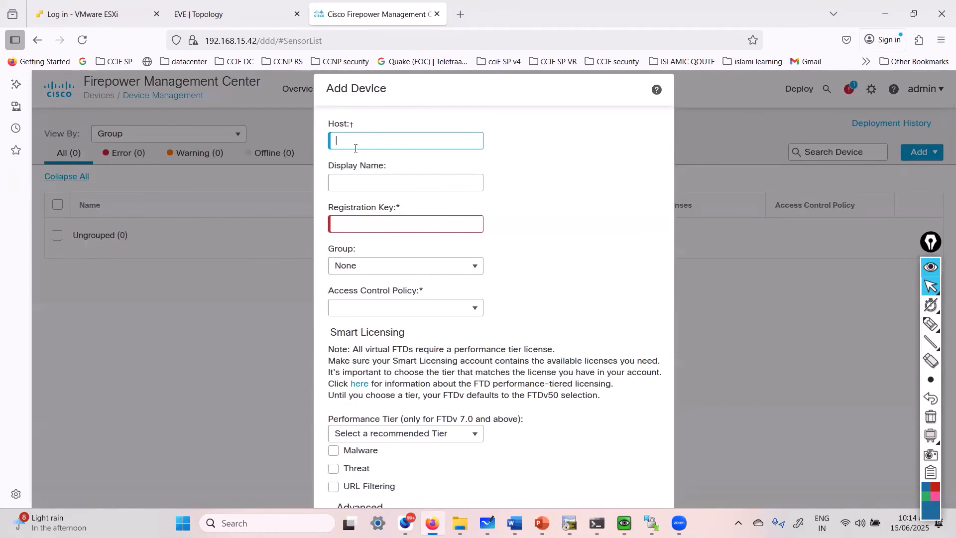
text(192.168.15.41)
key(Tab)
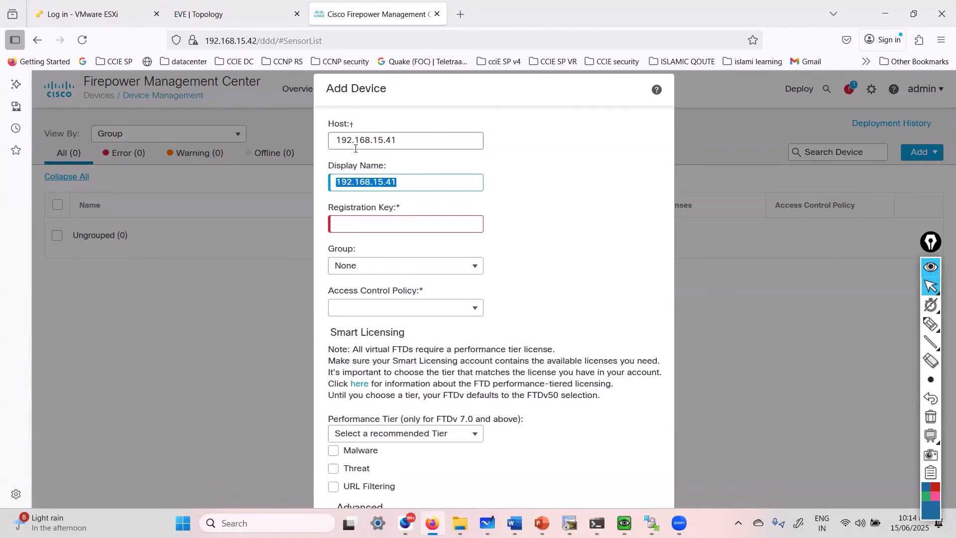
text(ftd1)
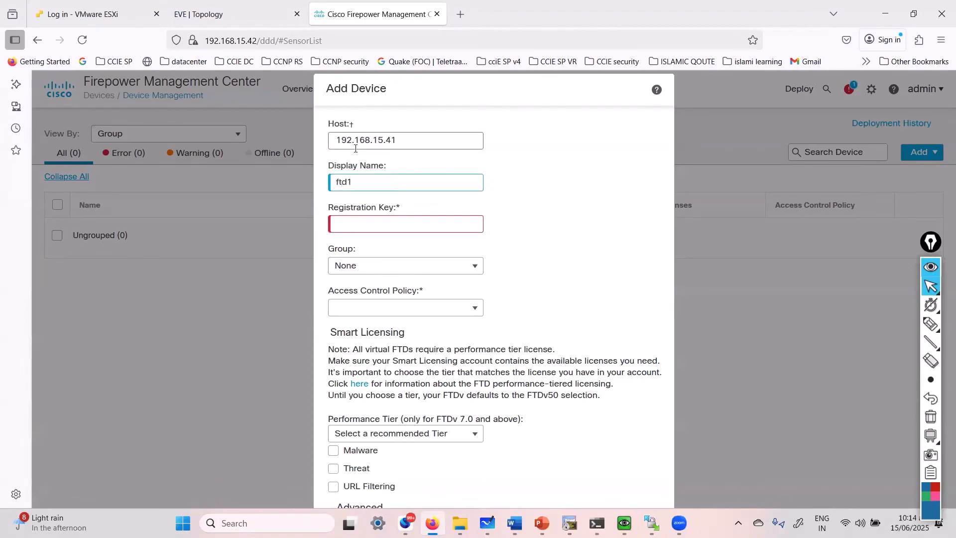
key(ctrl+a)
text(FTD1)
key(Tab)
text(cis)
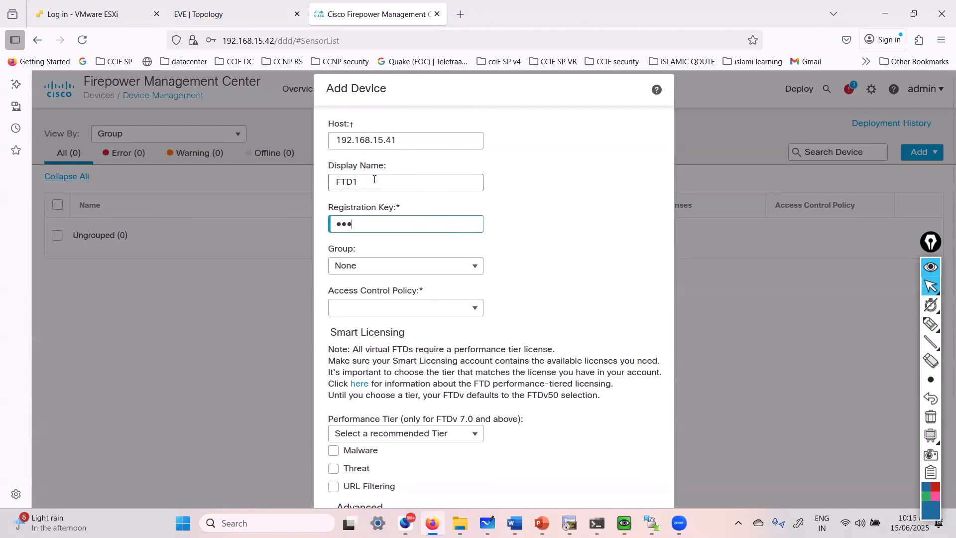
text(co123)
Confirm replacing the local manager on the FTD7 console, then return to FMC.
click(624, 522)
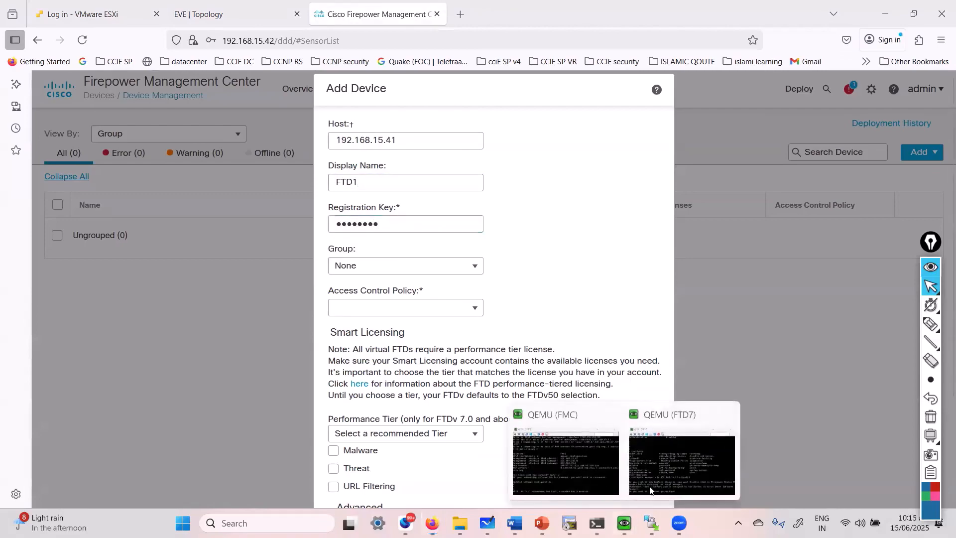
click(669, 462)
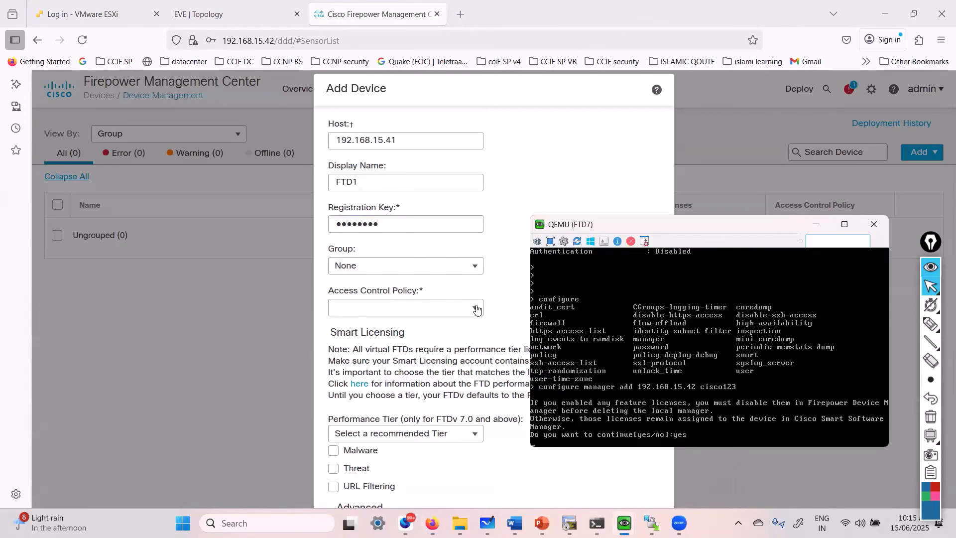
key(Return)
click(534, 194)
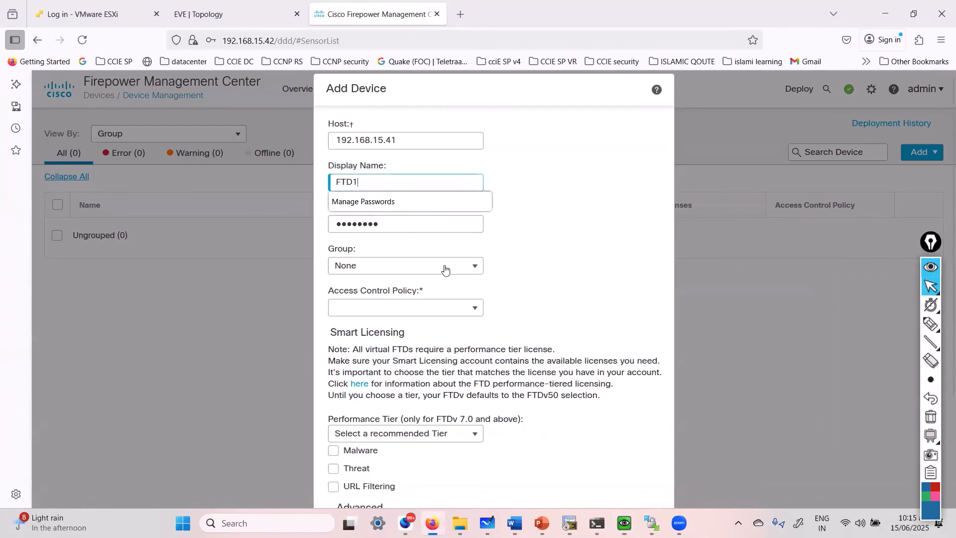
Keep the device group as None and choose to create a new access control policy.
click(404, 271)
click(404, 281)
click(569, 269)
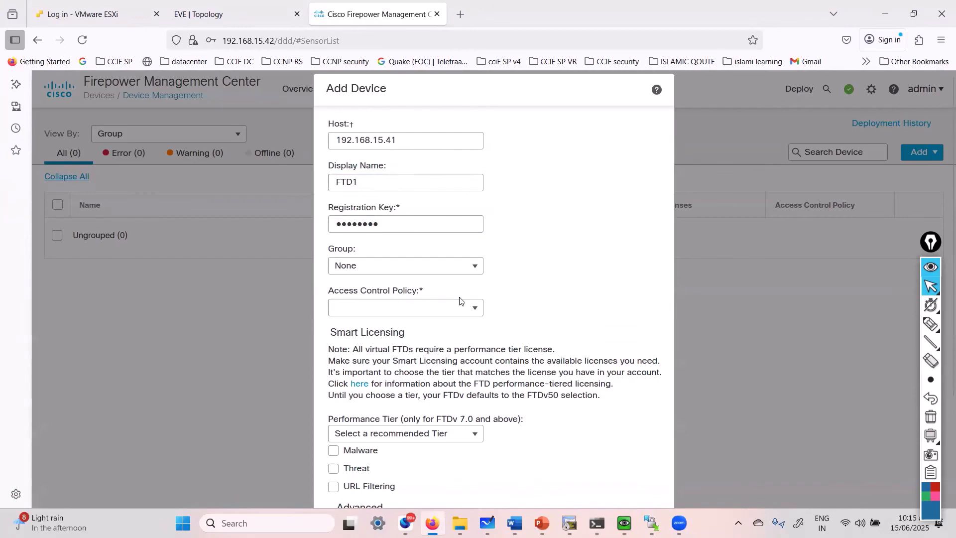
click(400, 304)
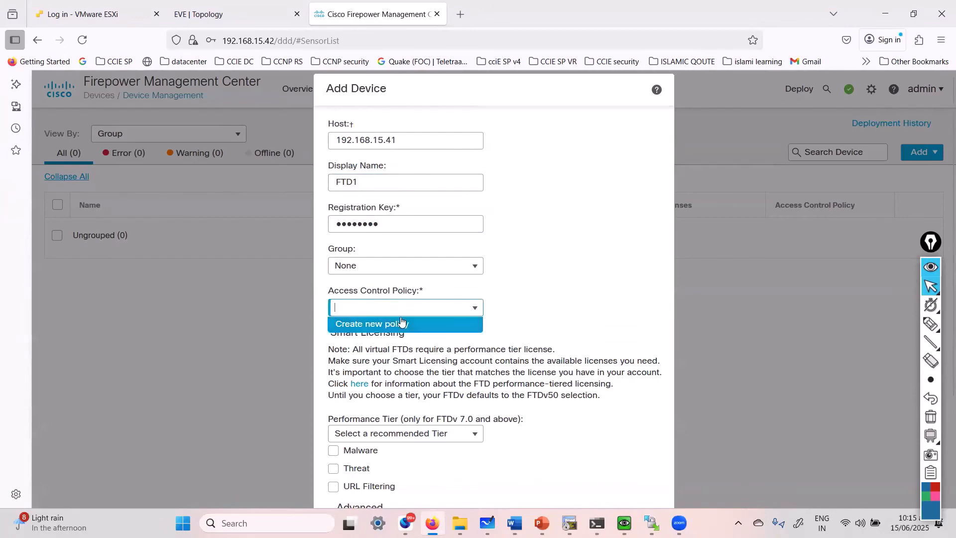
click(400, 319)
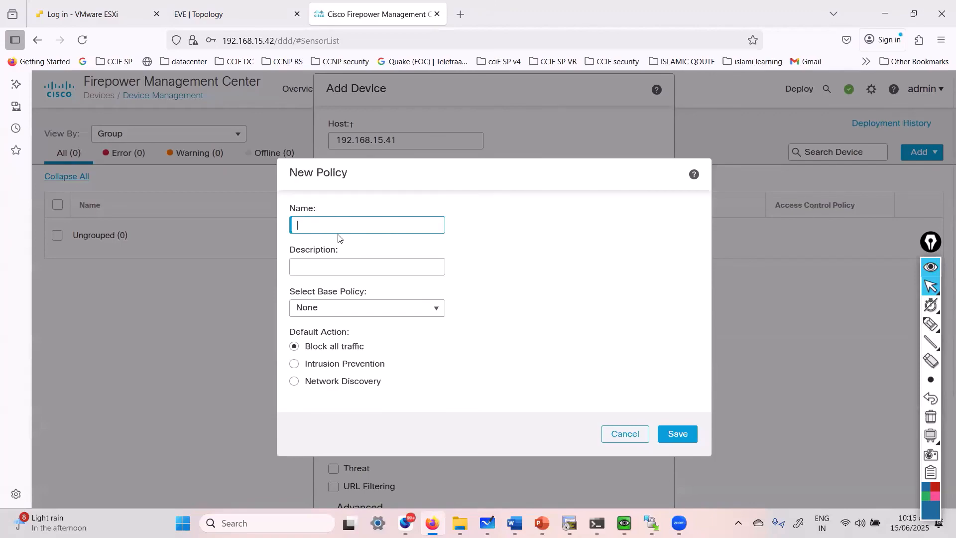
Save policy Access-policy1, with the same text as description and base policy None.
text(Access-policy1)
key(ctrl+a)
key(ctrl+c)
key(Tab)
key(ctrl+v)
click(343, 306)
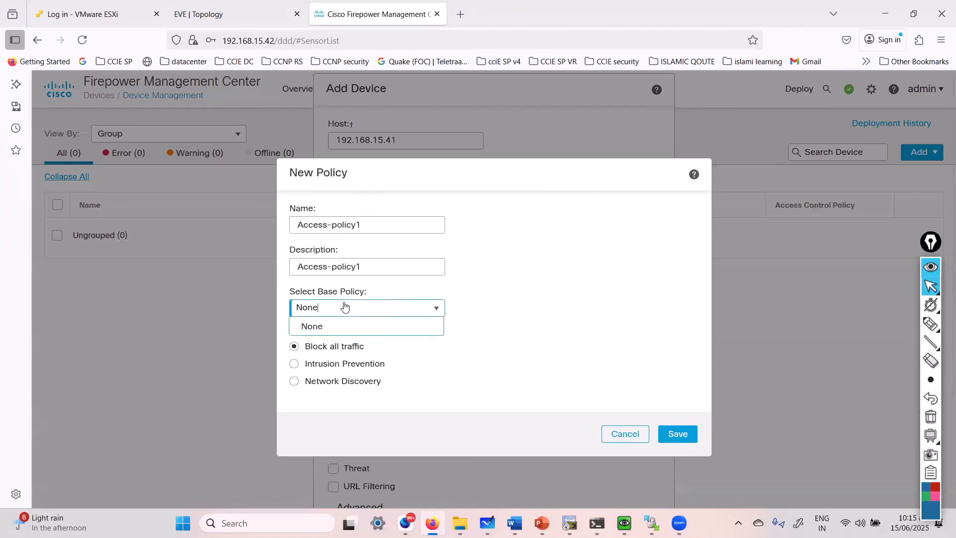
click(343, 306)
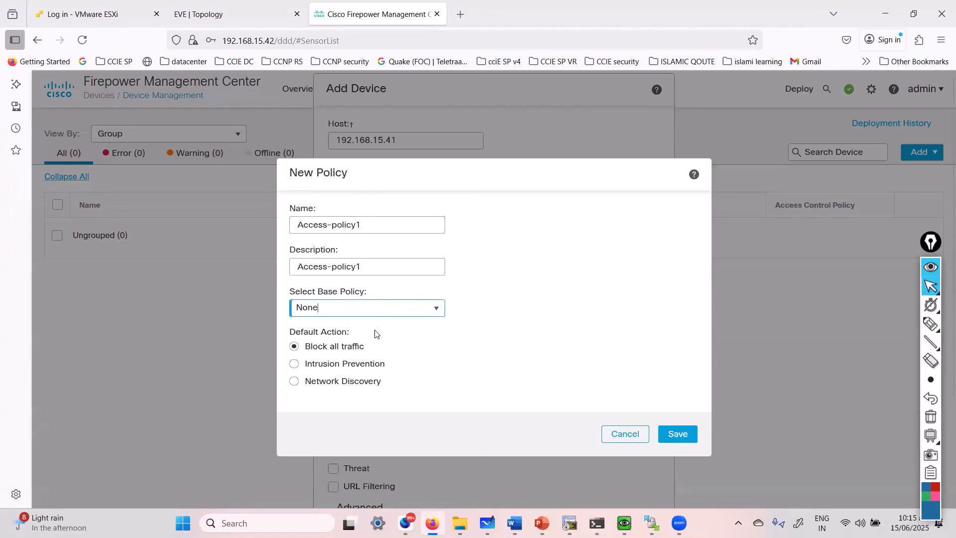
click(673, 430)
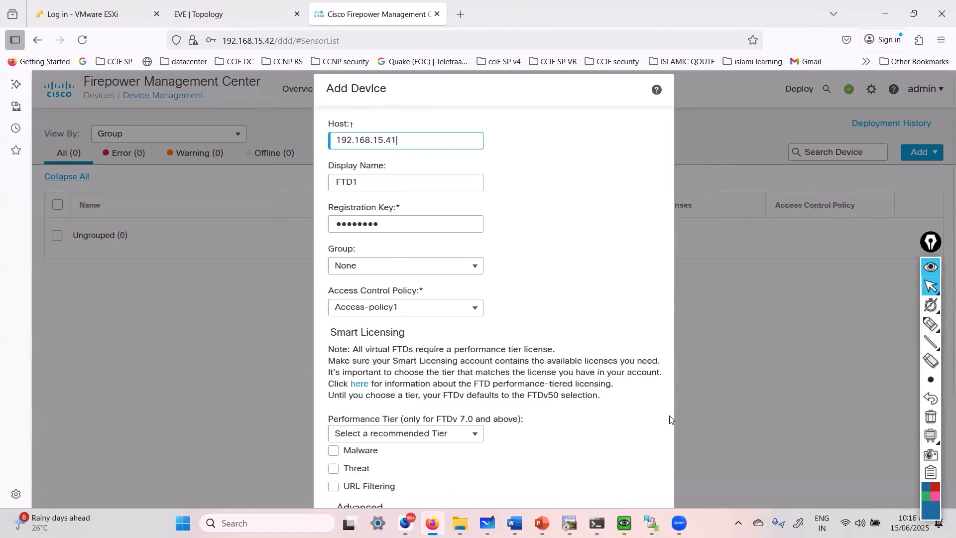
scroll(546, 404, down, 5)
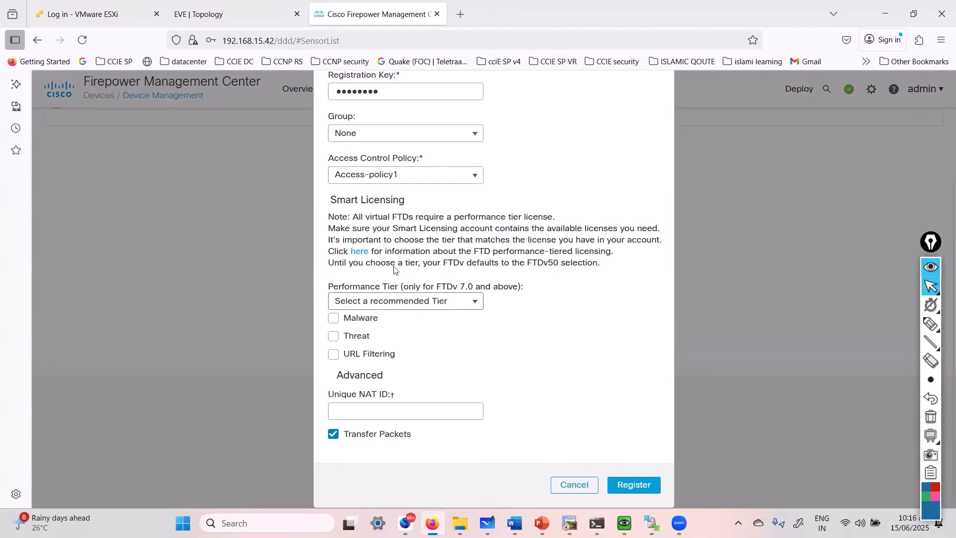
Select FTDv5 tier, enable Malware, Threat and URL Filtering licences, and register FTD1.
drag(378, 218, 441, 218)
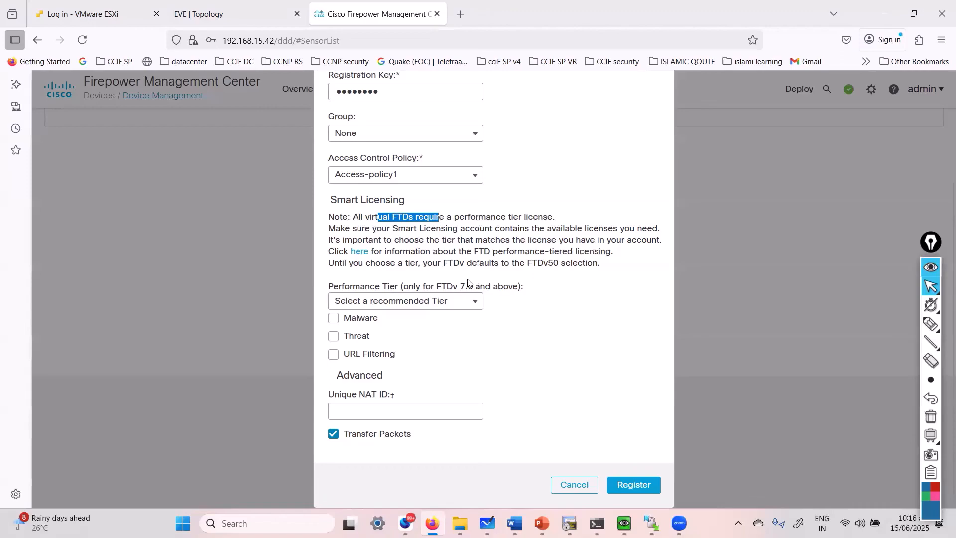
click(429, 309)
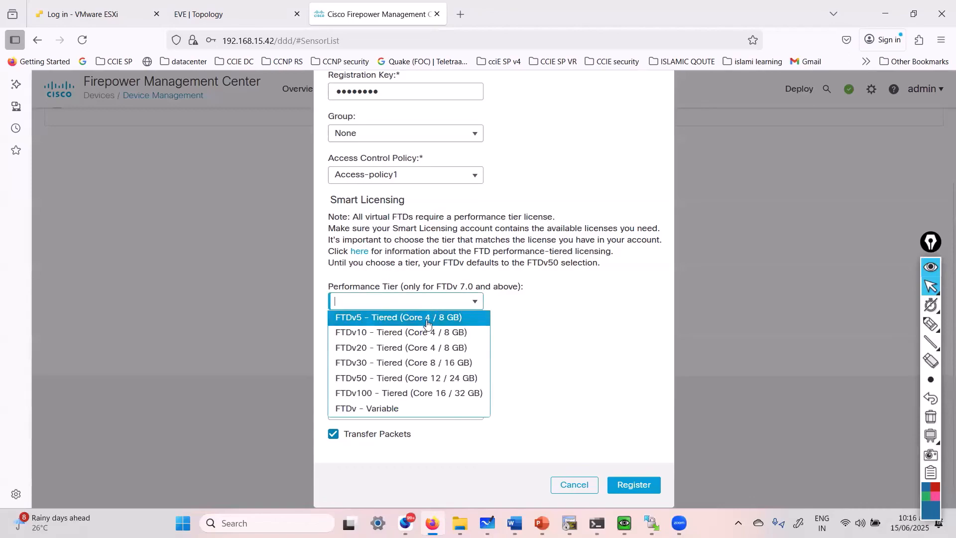
click(442, 318)
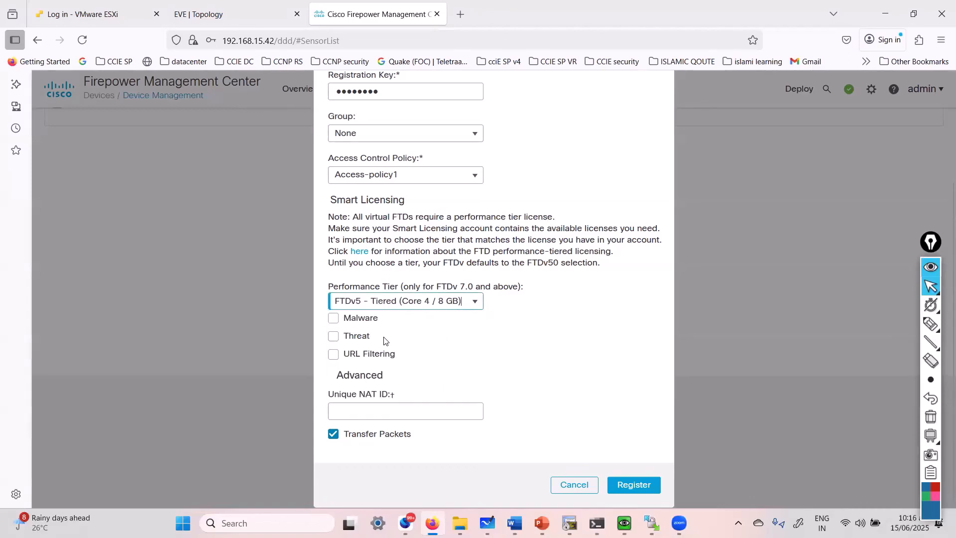
click(334, 319)
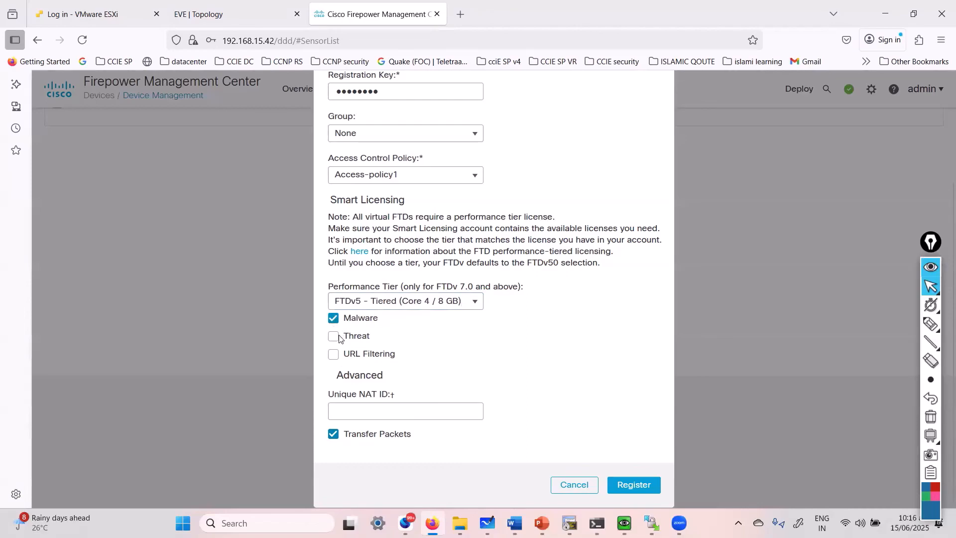
click(334, 338)
click(334, 354)
click(630, 484)
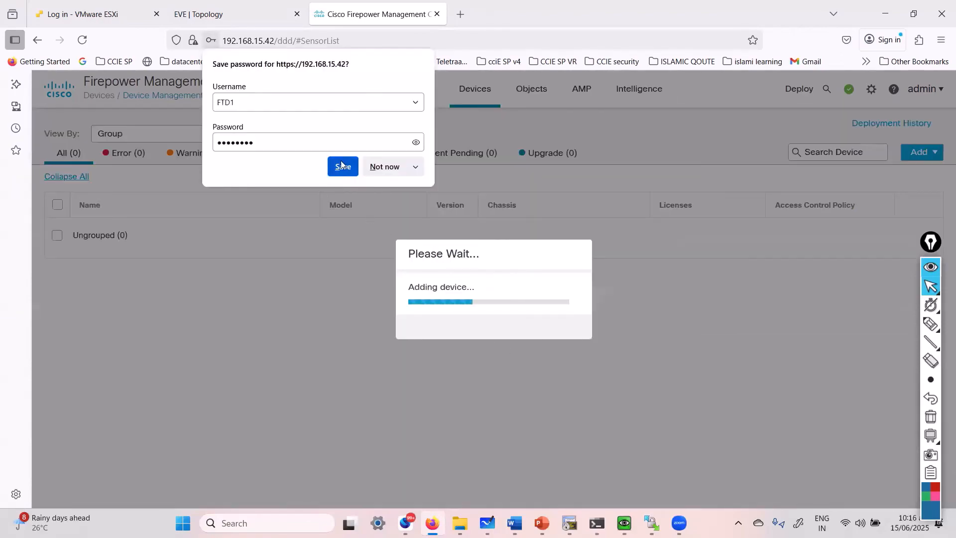
Decline Firefox's save-password prompt and briefly check the Command Prompt ping results.
click(418, 143)
click(384, 168)
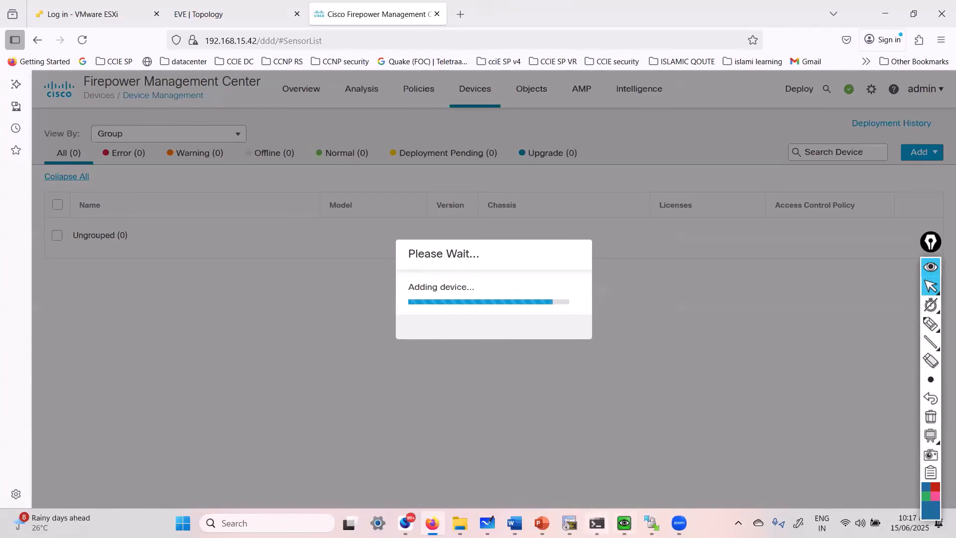
click(596, 522)
click(596, 522)
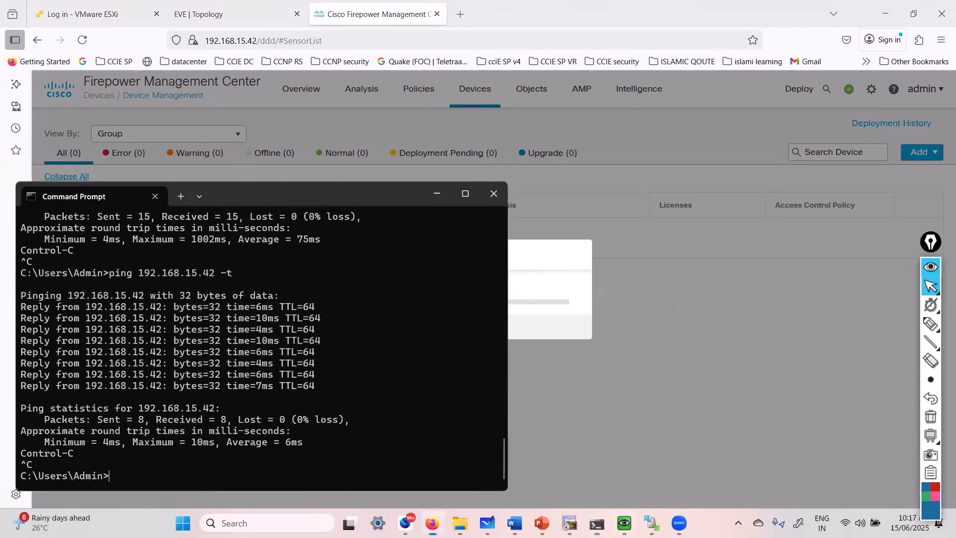
mouse_move(624, 522)
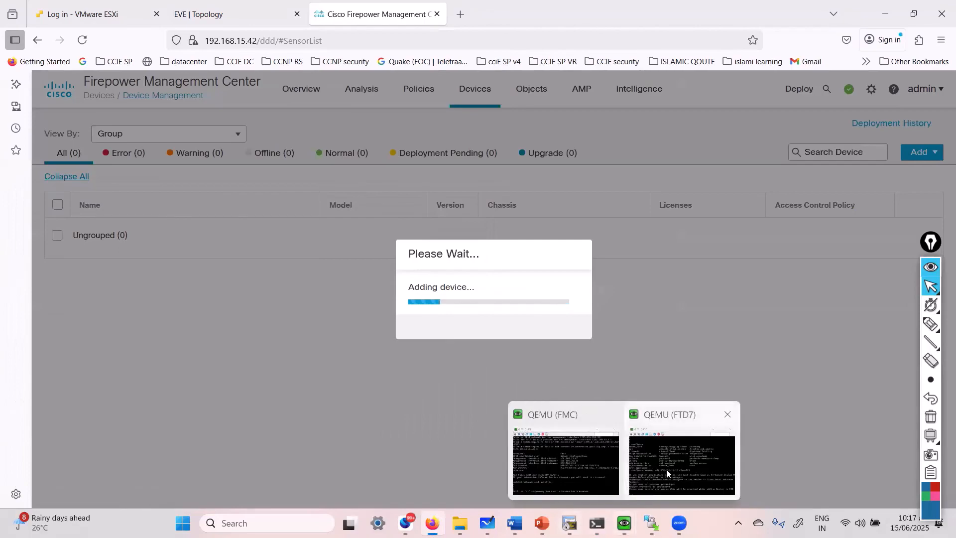
click(636, 468)
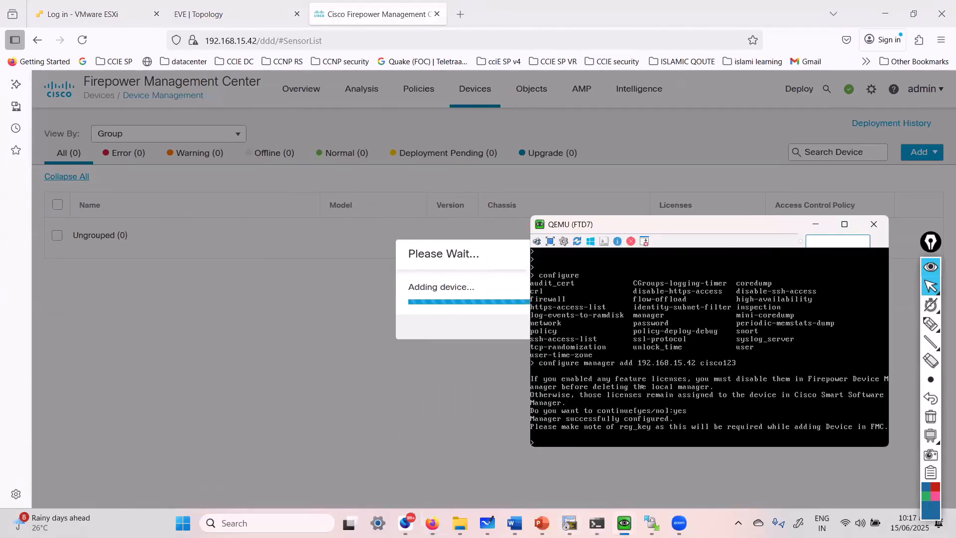
key(Return)
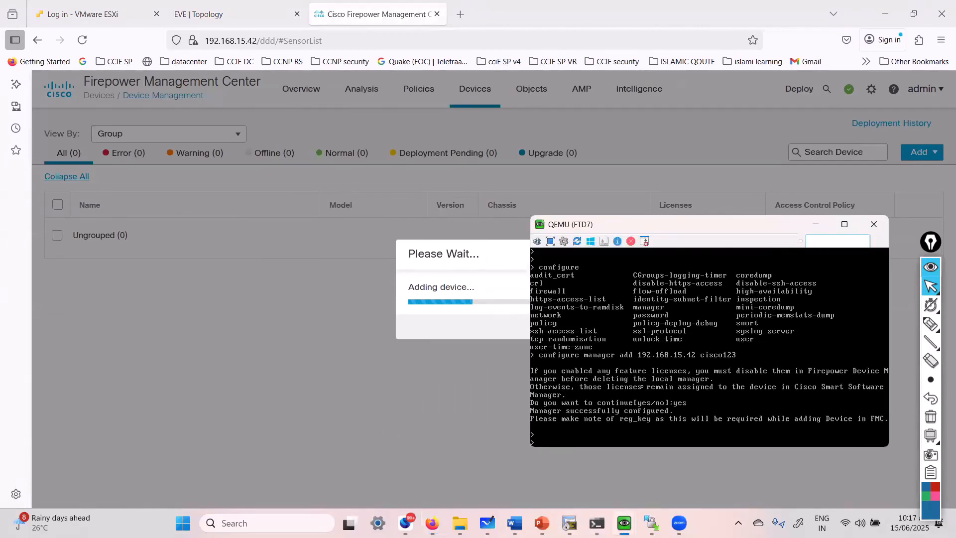
click(309, 308)
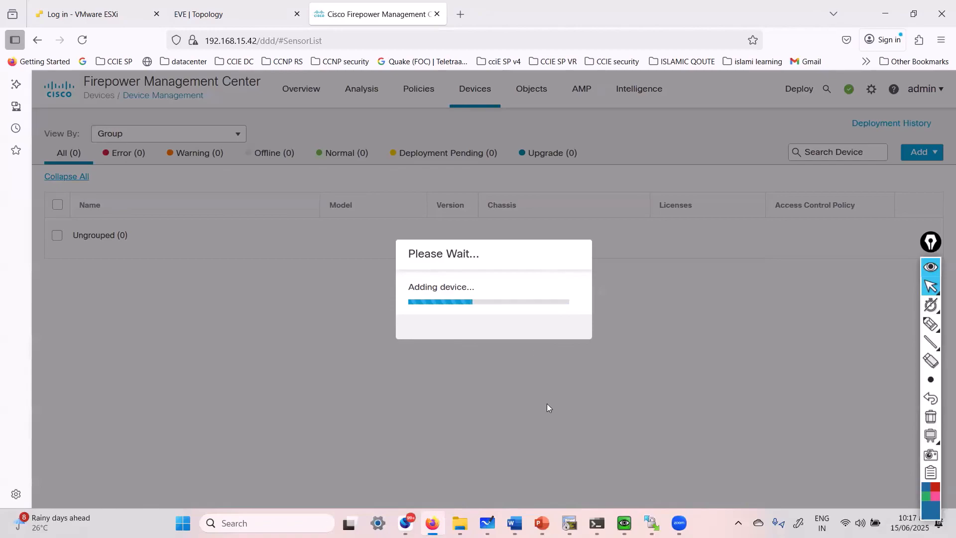
mouse_move(514, 522)
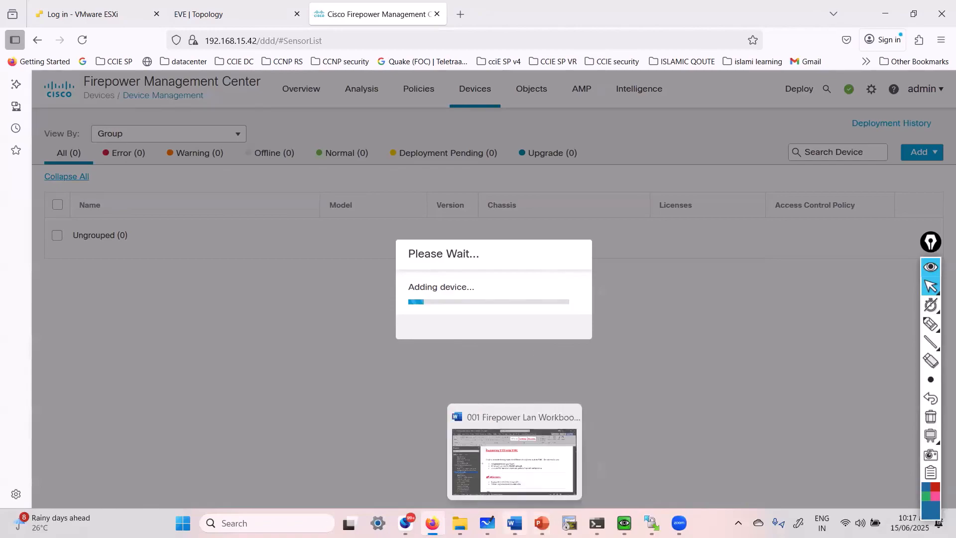
Page through the FTD registration section of the Firepower workbook in Word.
click(514, 470)
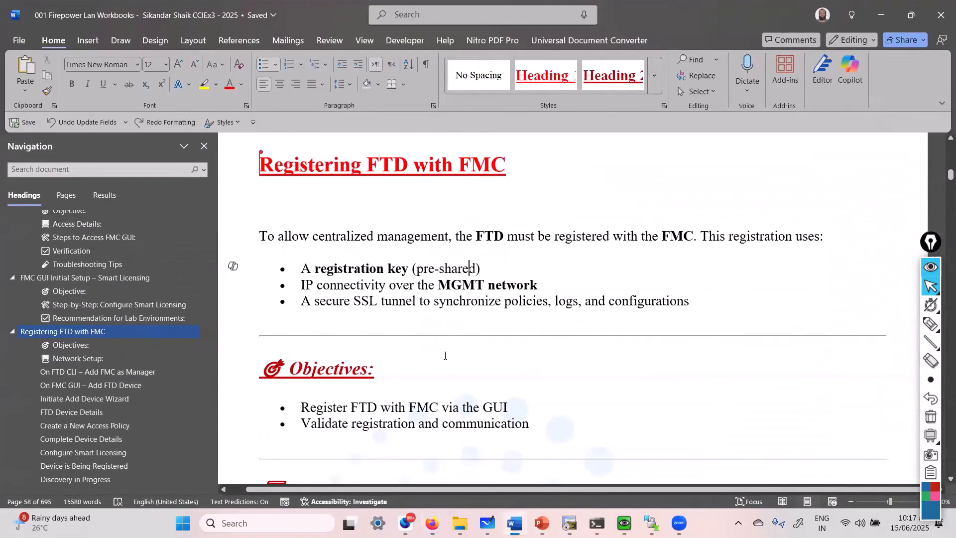
key(Page_Down)
key(Page_Down)
key(Page_Down)
key(Page_Down)
key(Page_Down)
key(Page_Down)
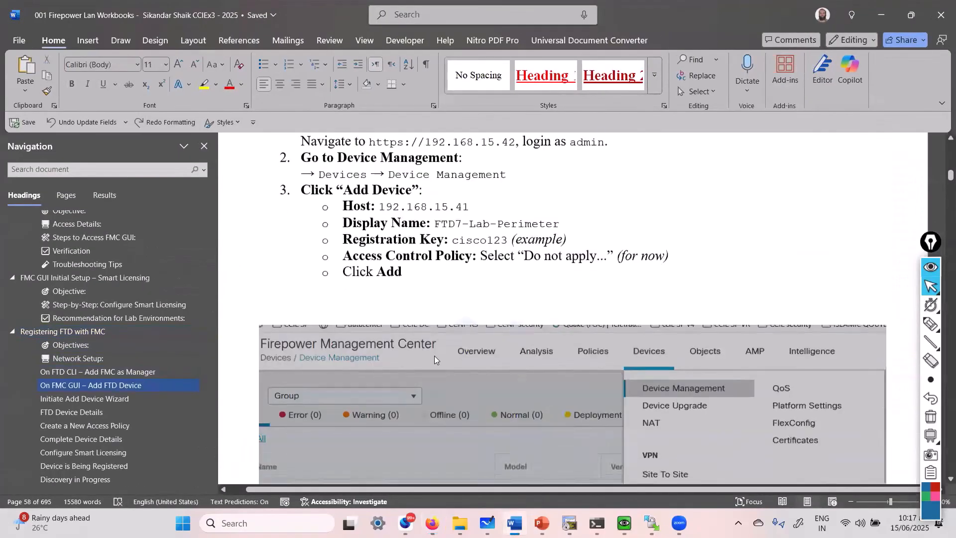
key(Page_Down)
key(Page_Down)
key(Page_Down)
key(Page_Down)
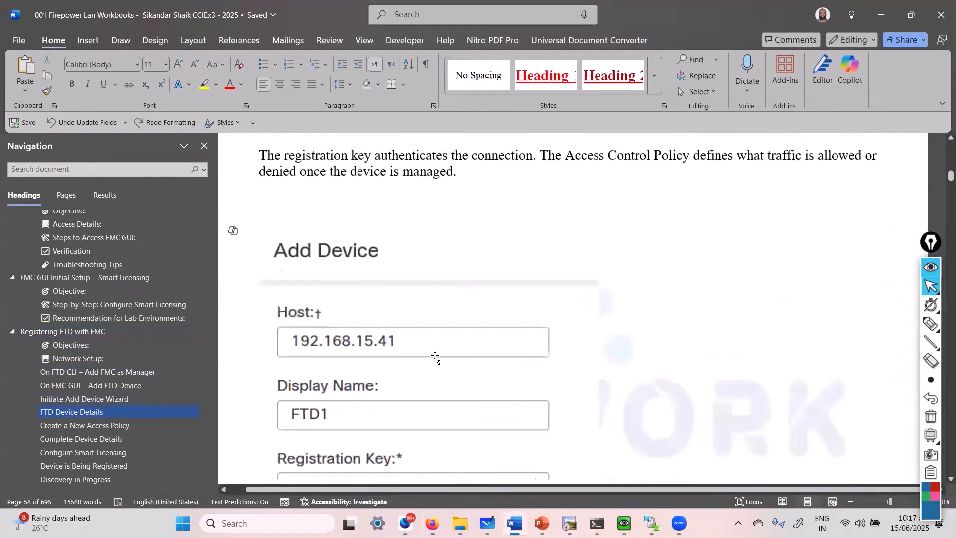
key(Page_Down)
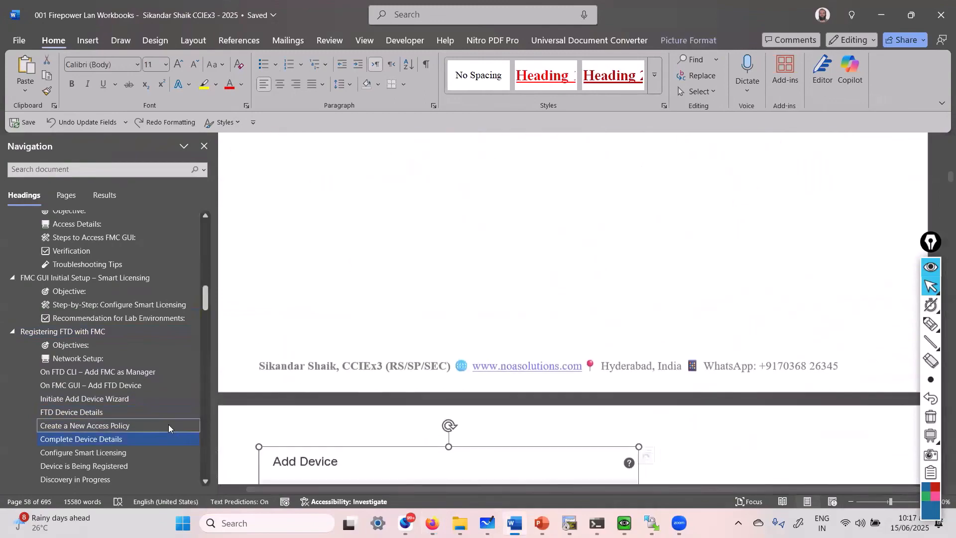
scroll(96, 439, down, 3)
Jump to the Troubleshooting table and highlight 'FTD →' in the 'Check ping from FTD → FMC' cell.
click(96, 436)
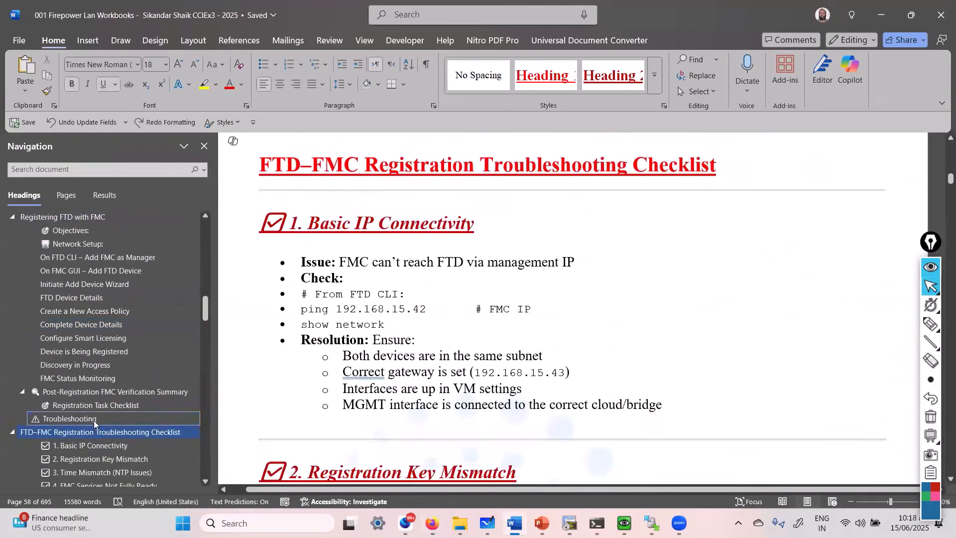
click(95, 420)
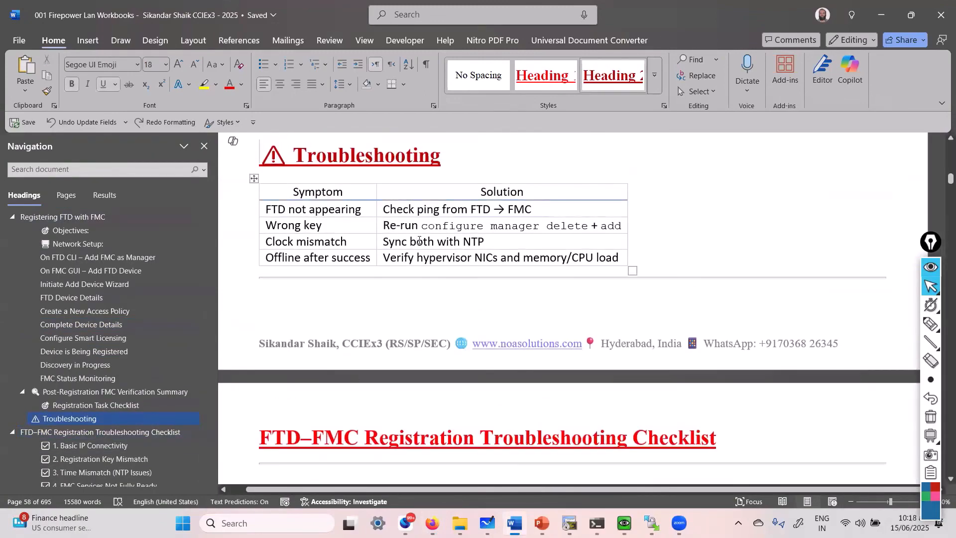
click(418, 241)
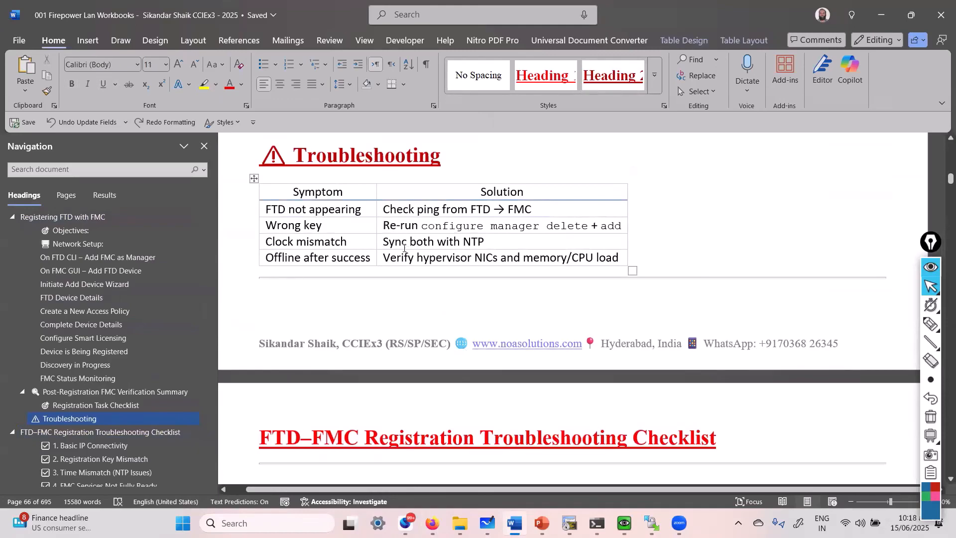
drag(298, 228, 320, 230)
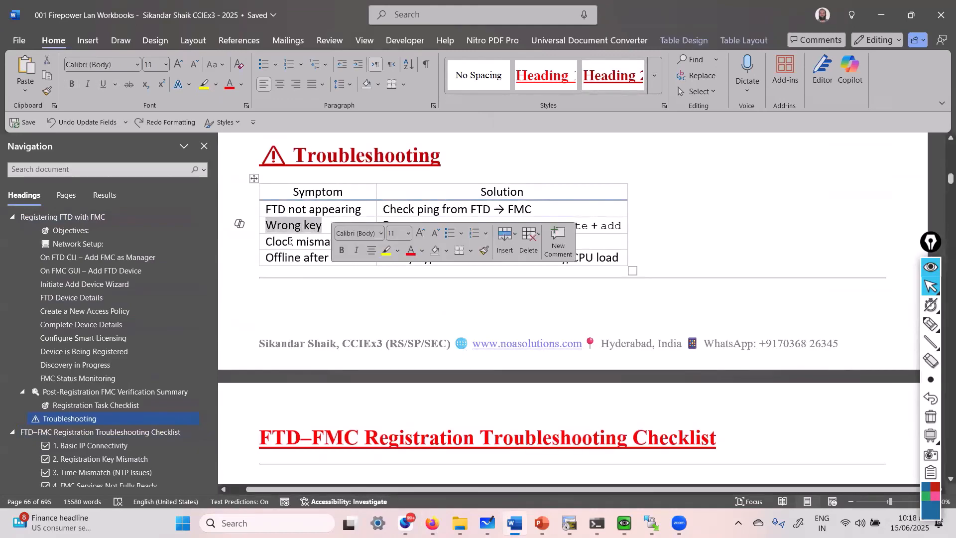
click(289, 242)
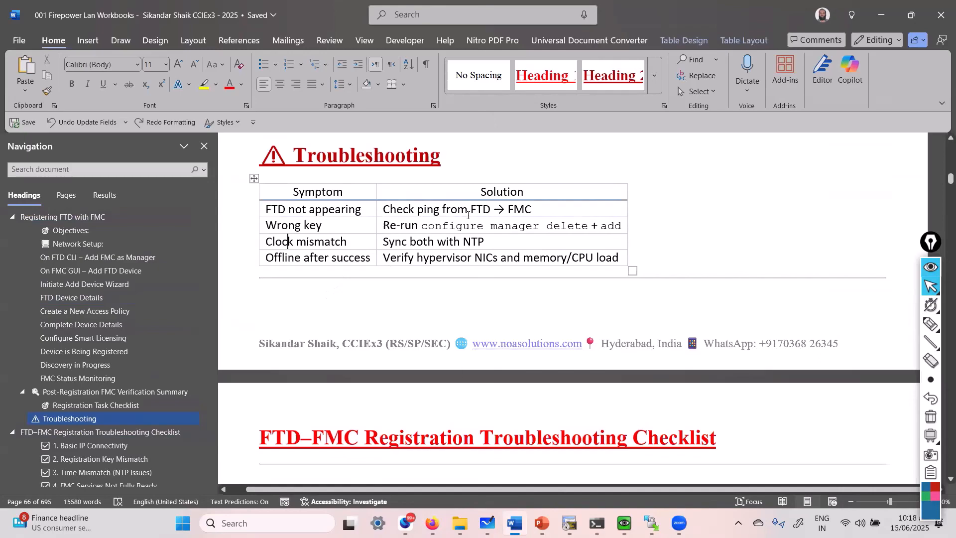
drag(470, 212, 507, 211)
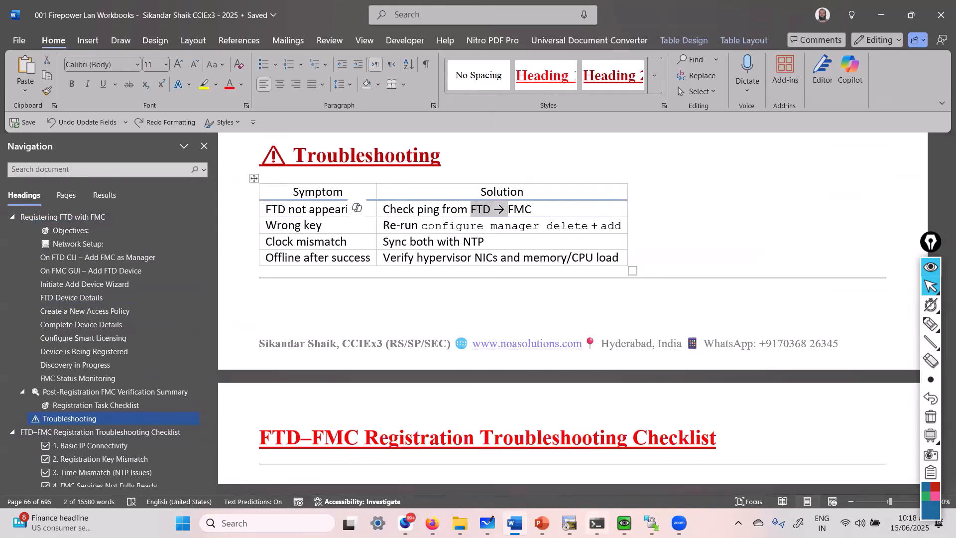
Rerun the continuous ping to 192.168.15.42 and stop it with Ctrl+C.
click(597, 523)
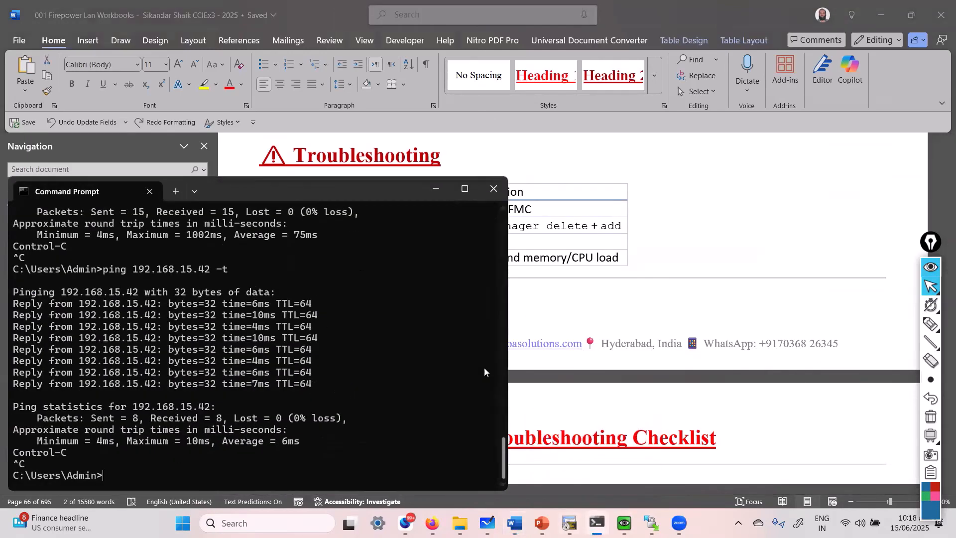
click(348, 332)
key(Up)
key(Return)
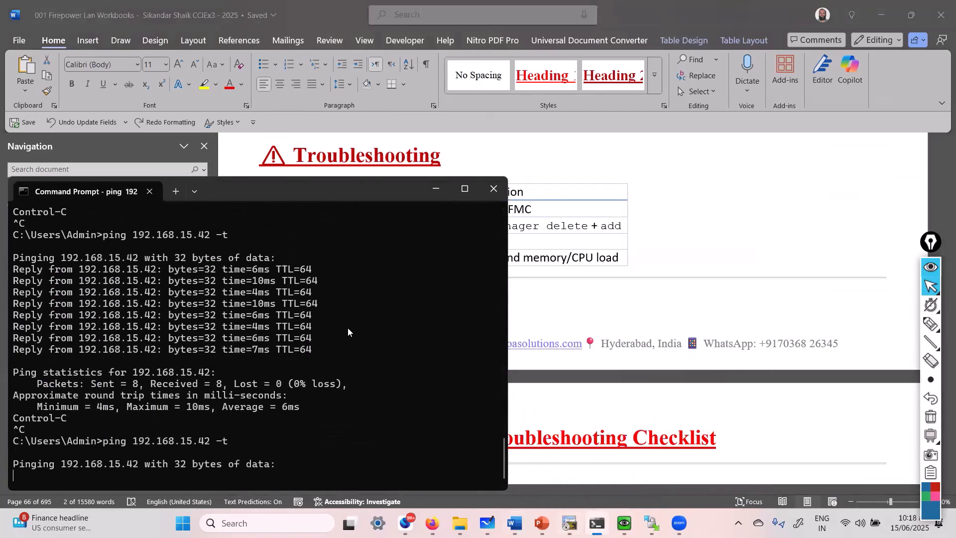
click(348, 331)
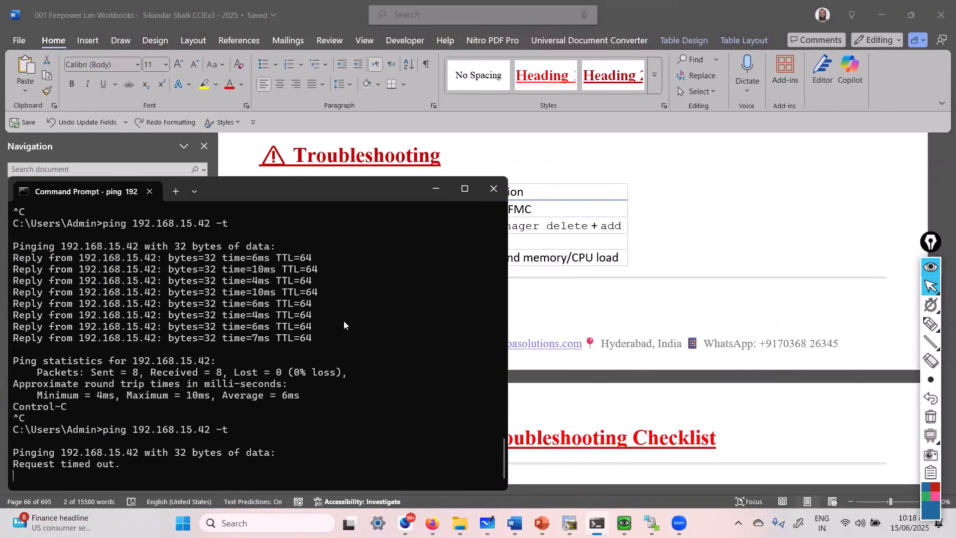
key(ctrl+c)
Ping 192.168.15.41 to confirm FTD1 answers, then return to the FMC page.
key(Up)
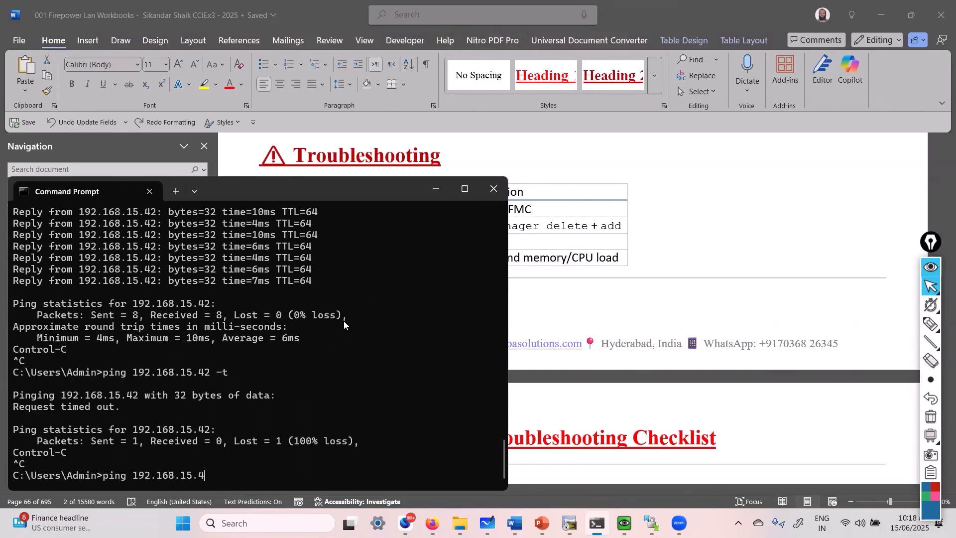
text(1)
key(Return)
key(ctrl+c)
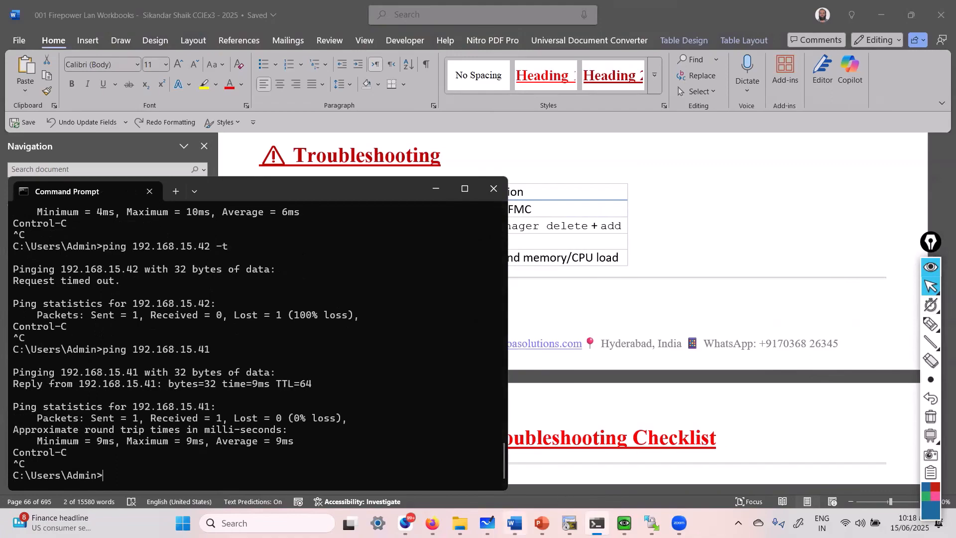
click(473, 406)
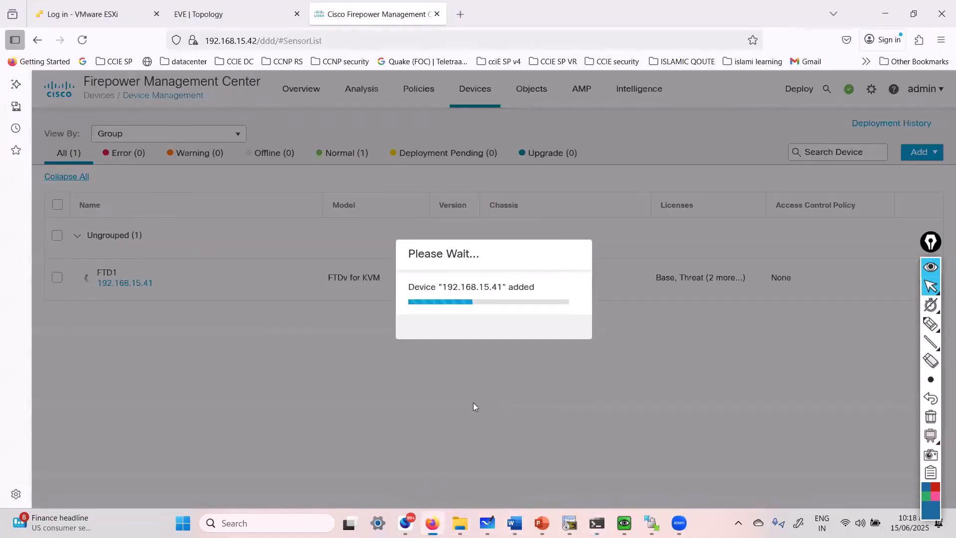
Wait for FTD1 to finish adding, marking its row and Discovery notification, then inspect its status icon.
click(860, 522)
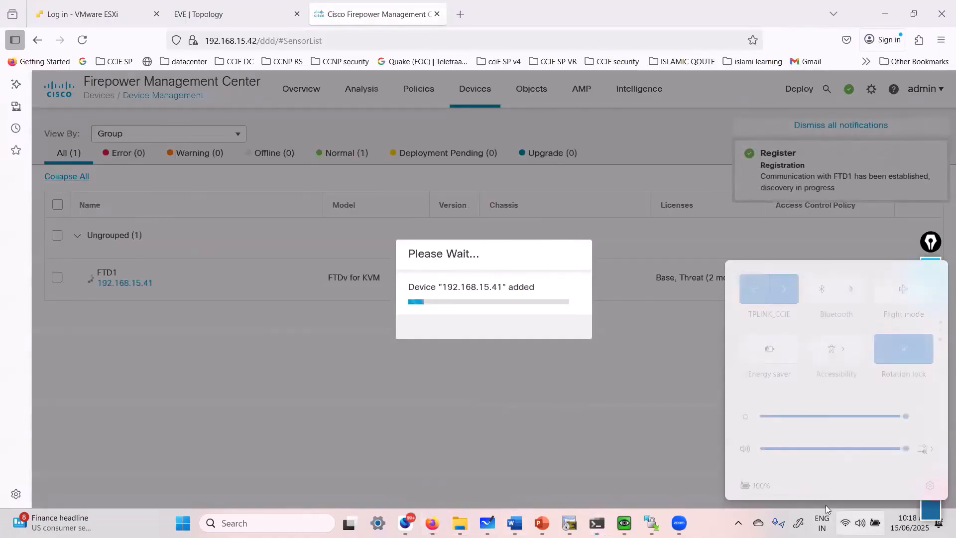
click(537, 406)
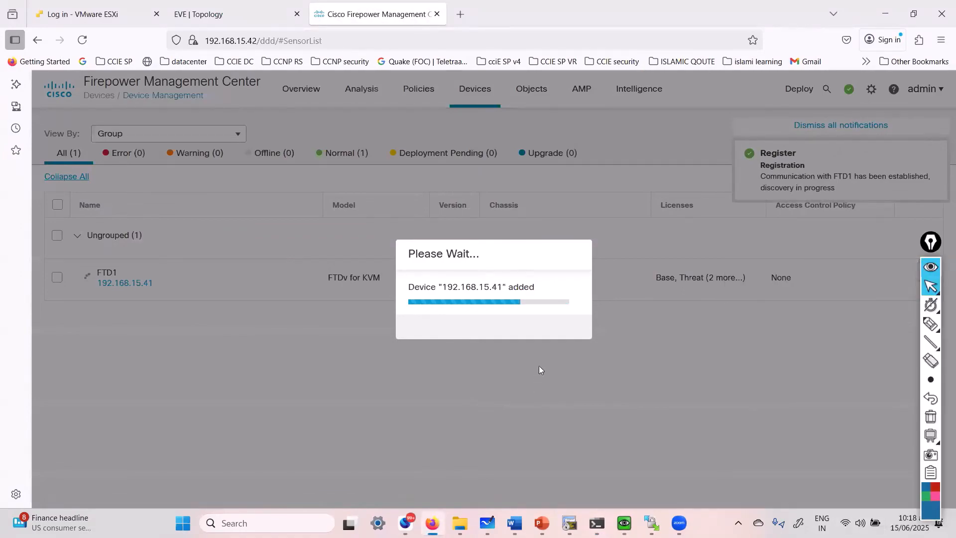
click(931, 324)
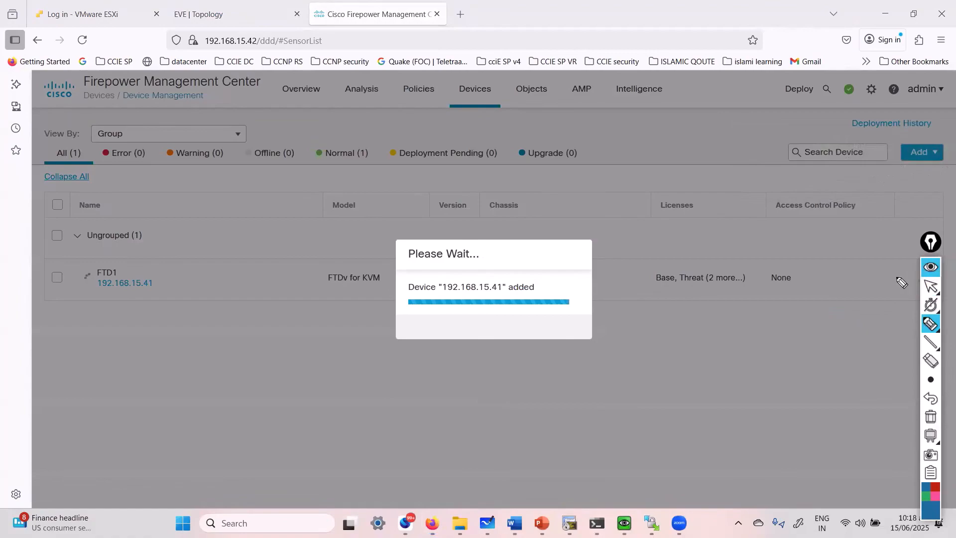
click(930, 286)
click(930, 324)
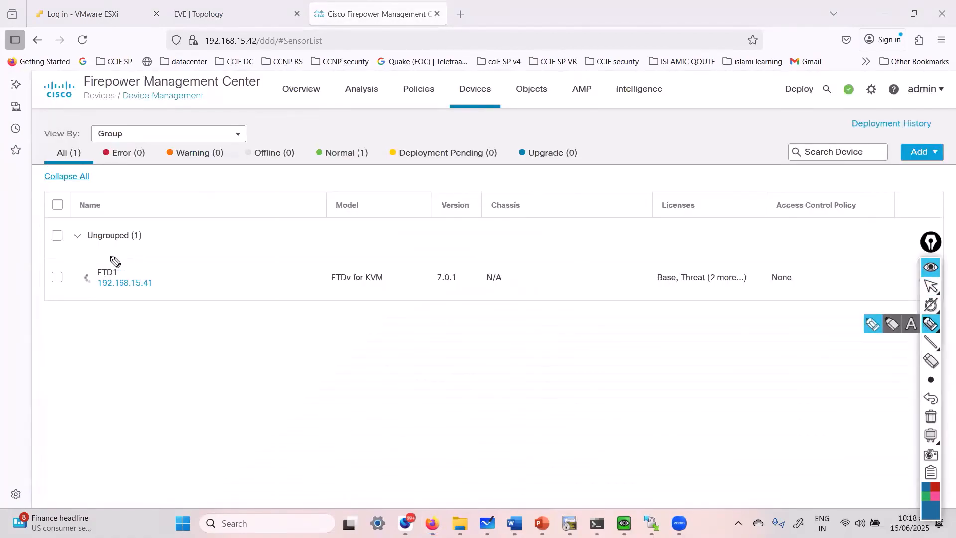
drag(115, 262, 95, 252)
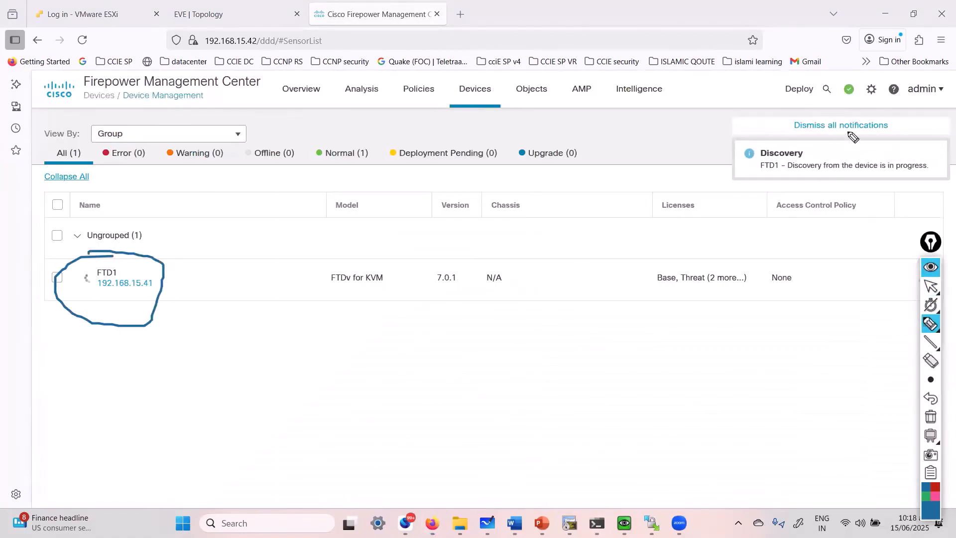
mouse_move(849, 131)
mouse_down()
mouse_move(920, 163)
mouse_move(847, 130)
mouse_up()
key(ctrl+shift+7)
key(ctrl+shift+2)
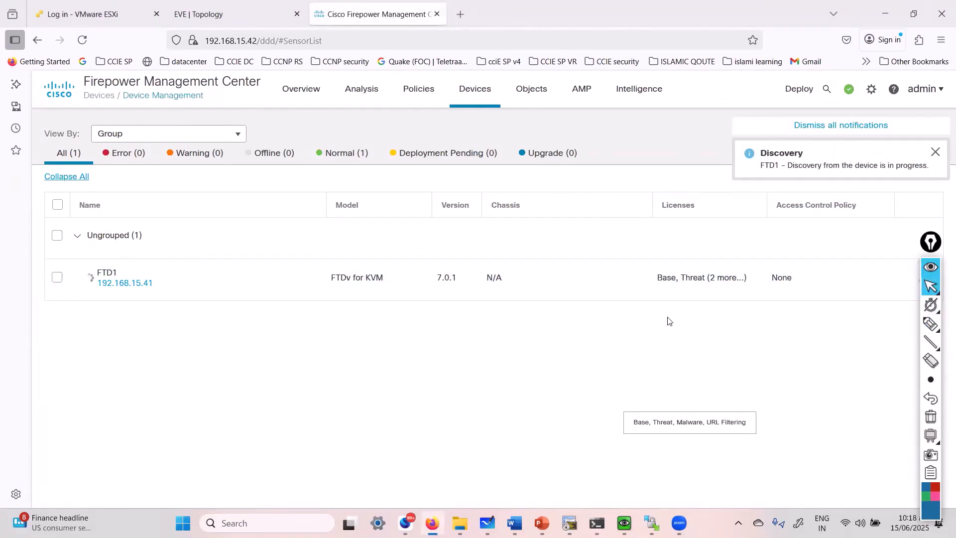
mouse_move(90, 282)
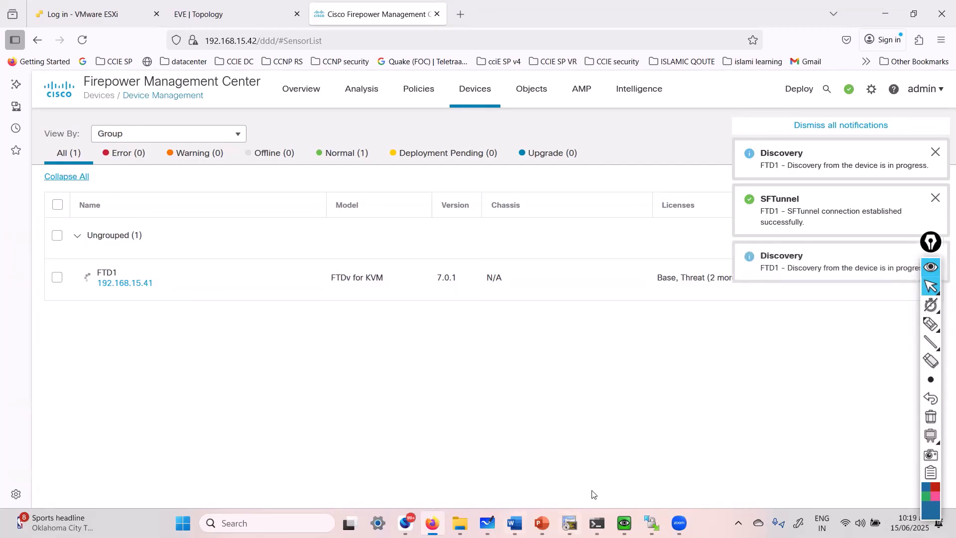
Run 'show managers' on the FTD7 console to confirm manager 192.168.15.42 shows registration Completed.
mouse_move(625, 522)
click(668, 471)
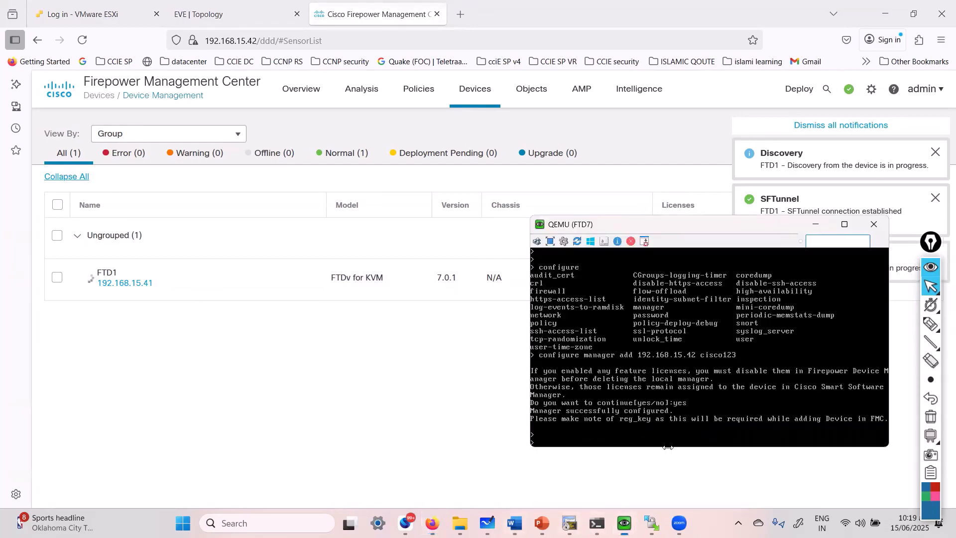
key(Return)
key(Return)
key(Return)
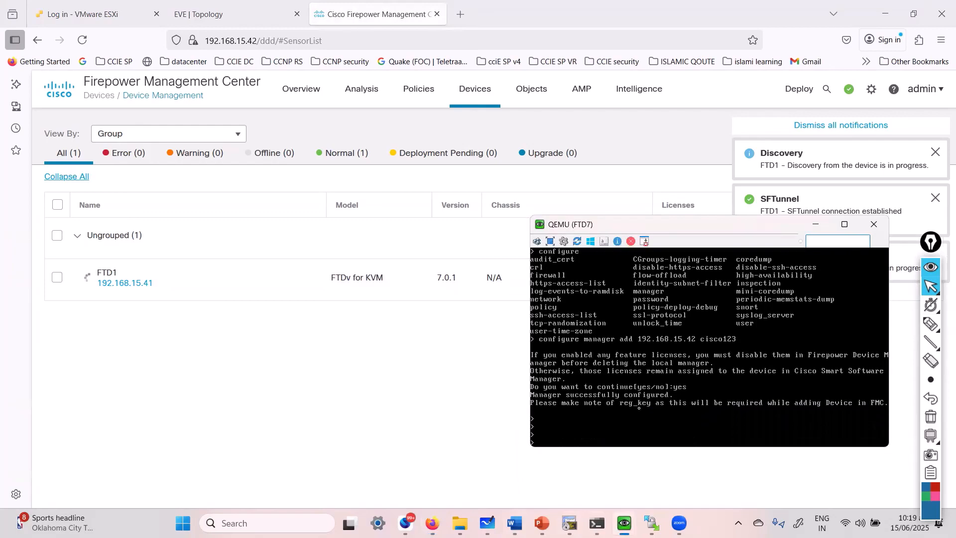
text(show man)
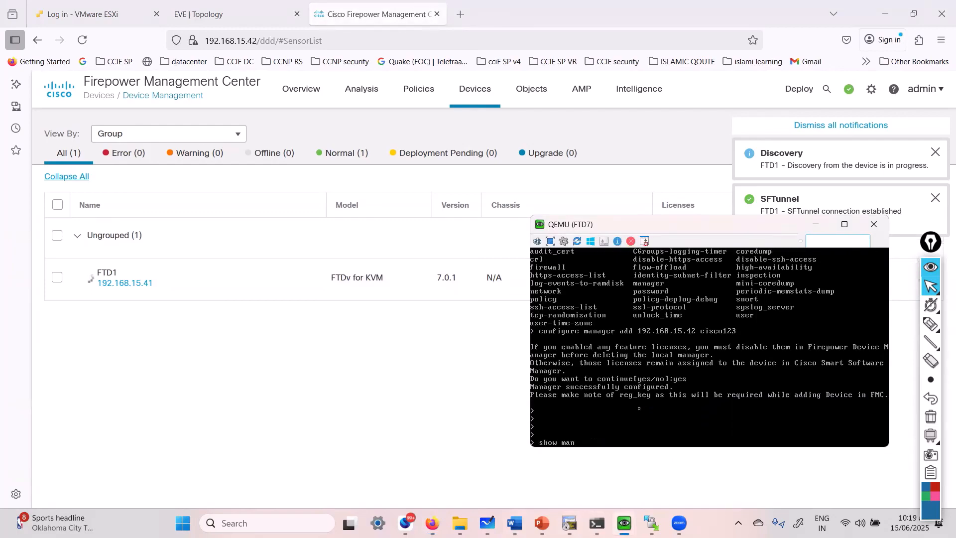
text(agers)
key(Return)
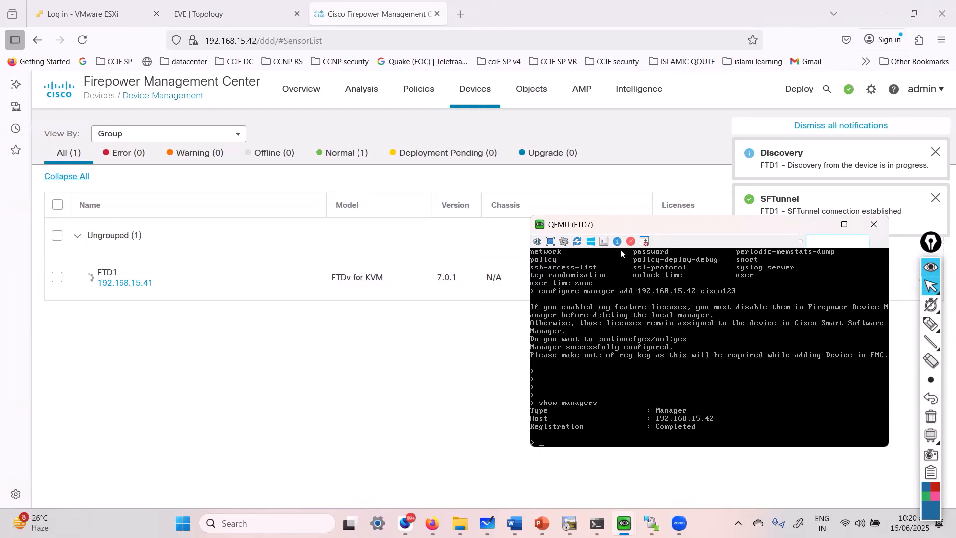
drag(660, 231, 618, 252)
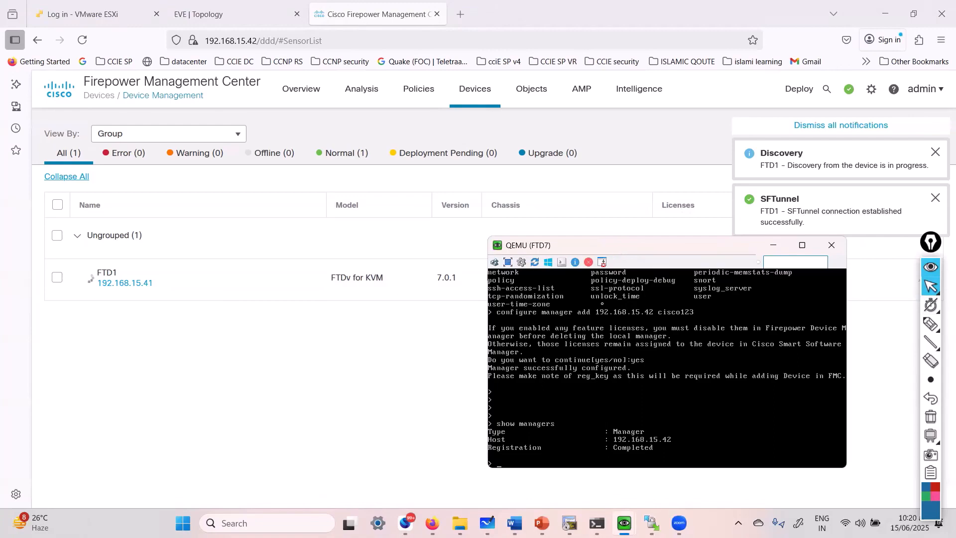
click(330, 421)
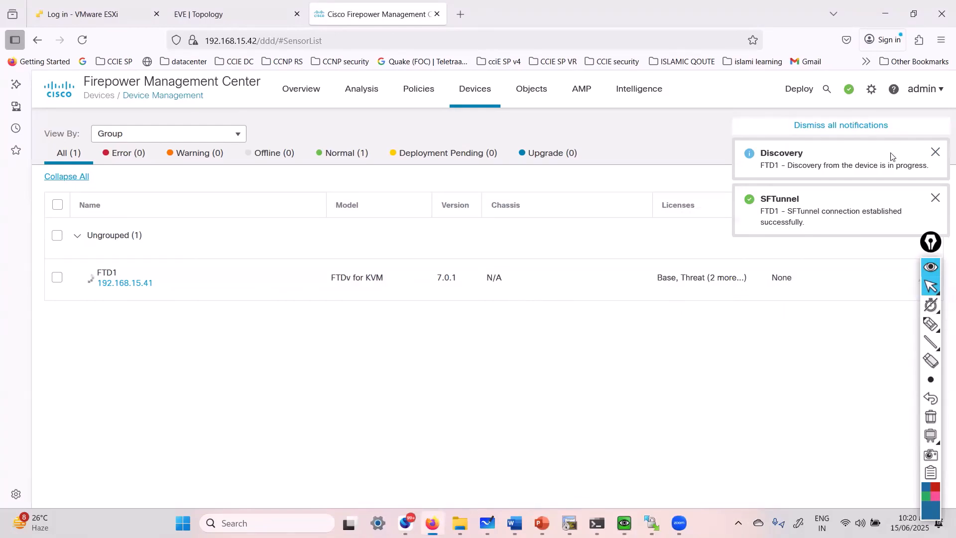
Dismiss all FMC registration notifications and bring the Word troubleshooting workbook back to the front.
click(857, 128)
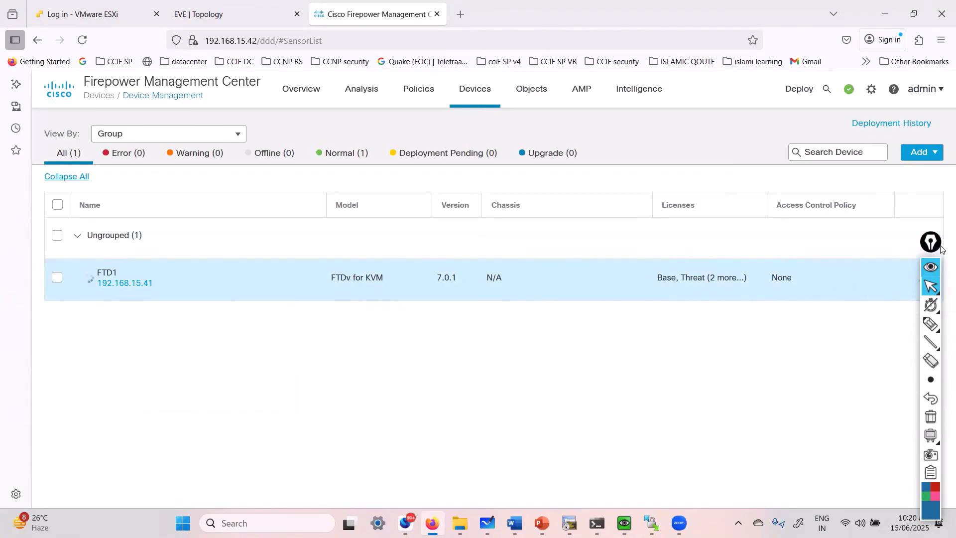
drag(931, 239, 943, 246)
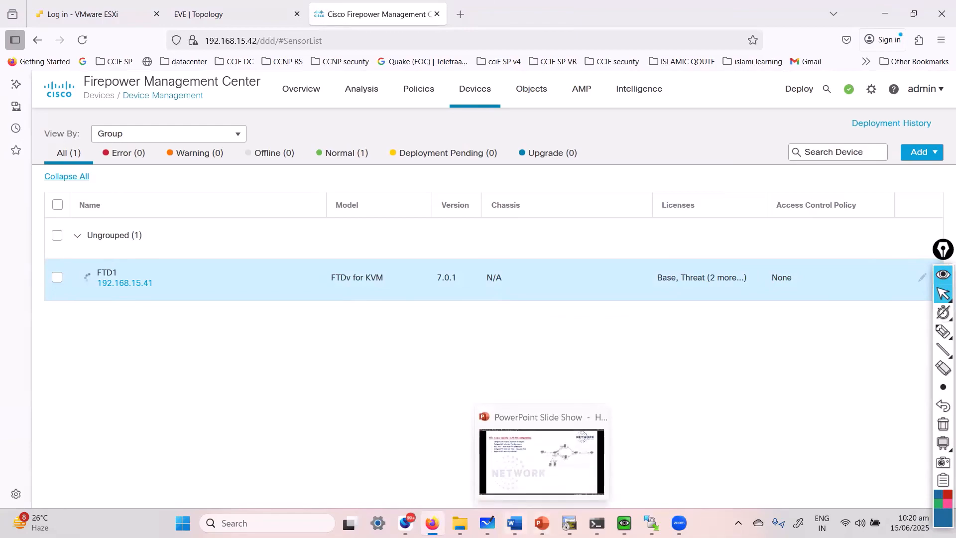
click(514, 524)
click(514, 524)
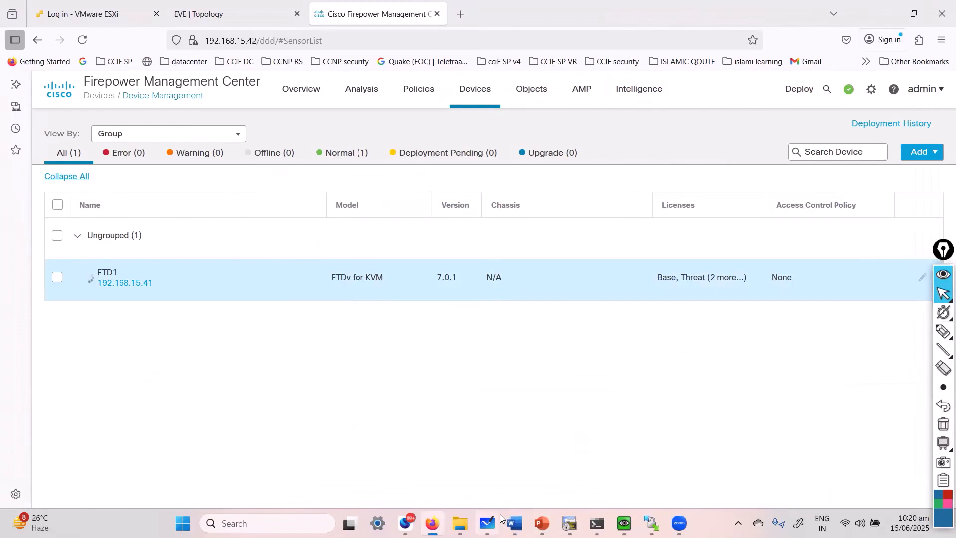
mouse_move(500, 520)
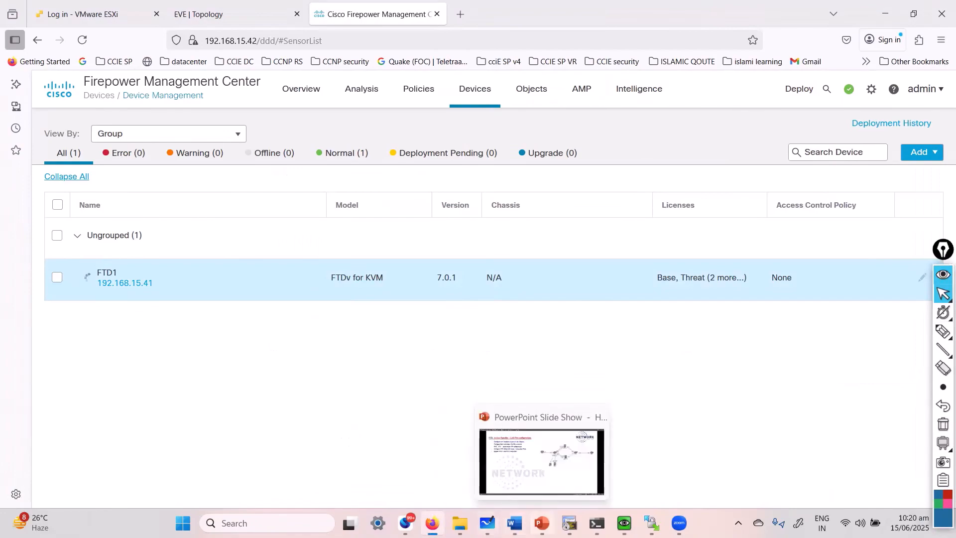
click(511, 470)
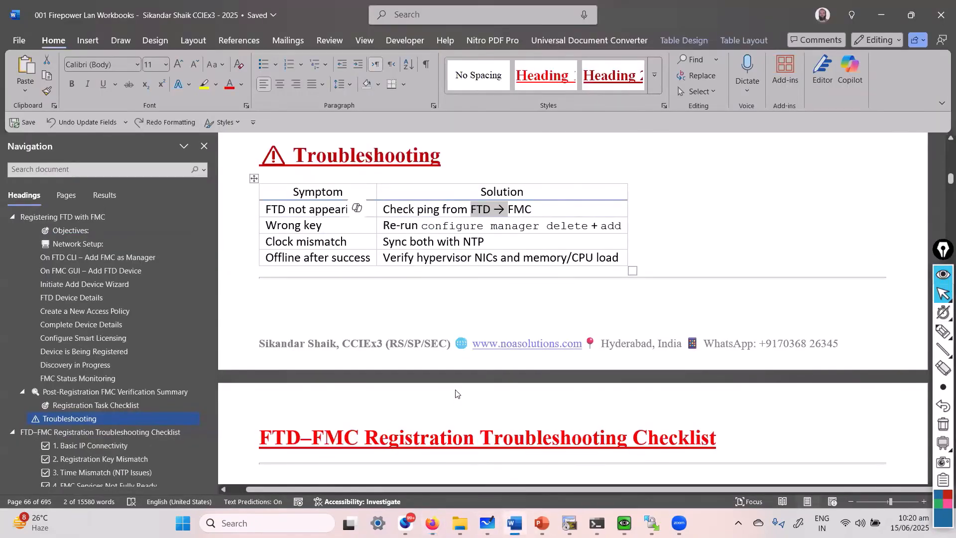
Go to the Registration Troubleshooting Checklist, mark the IP Connectivity heading and recheck earlier ping results.
click(131, 433)
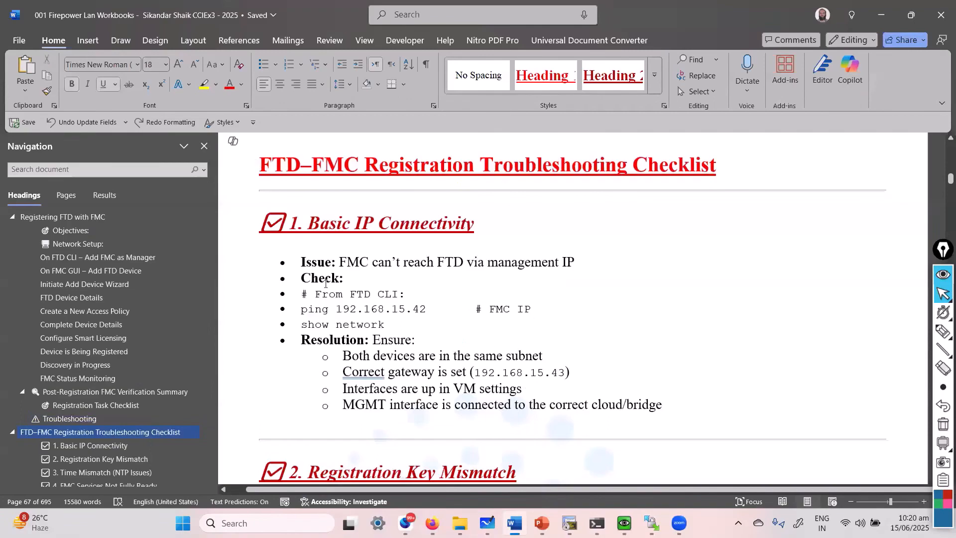
drag(369, 234, 464, 232)
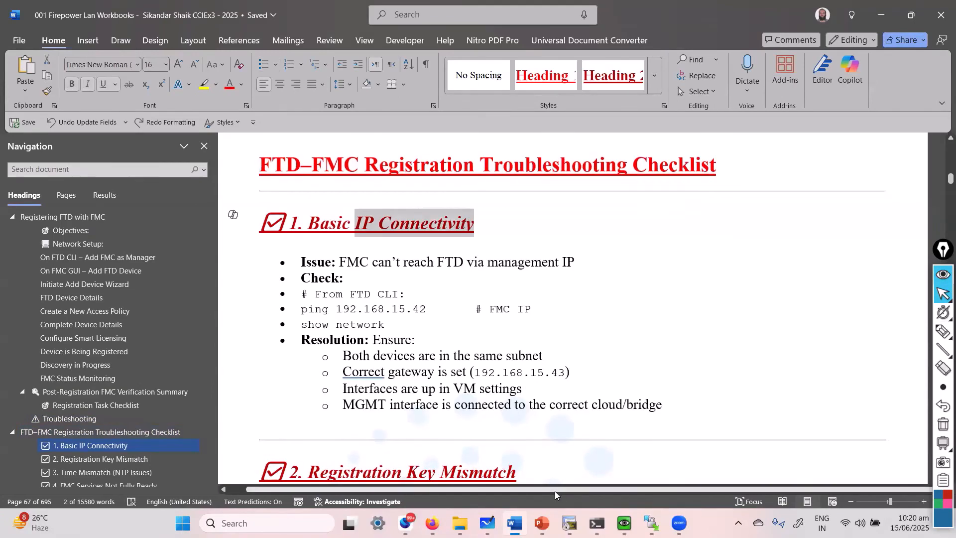
click(596, 523)
click(596, 523)
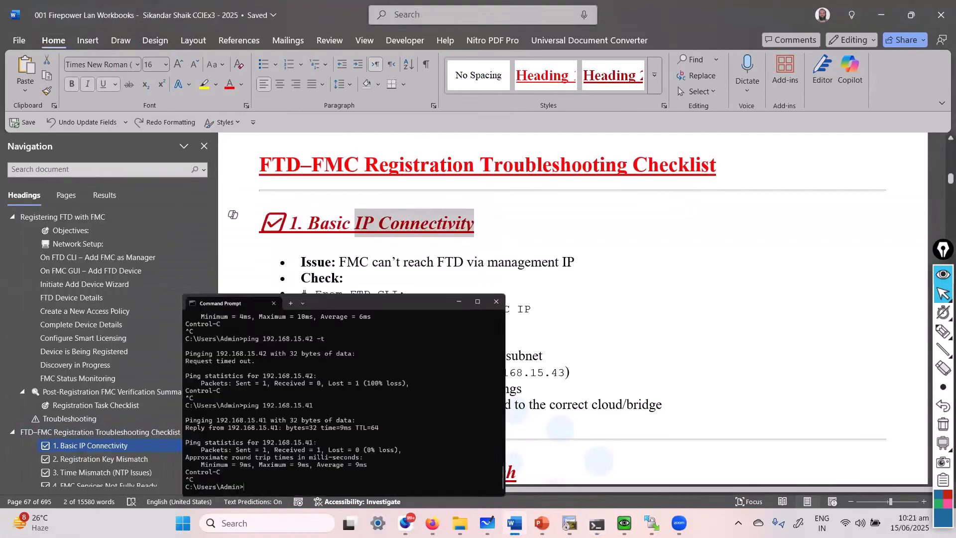
click(596, 523)
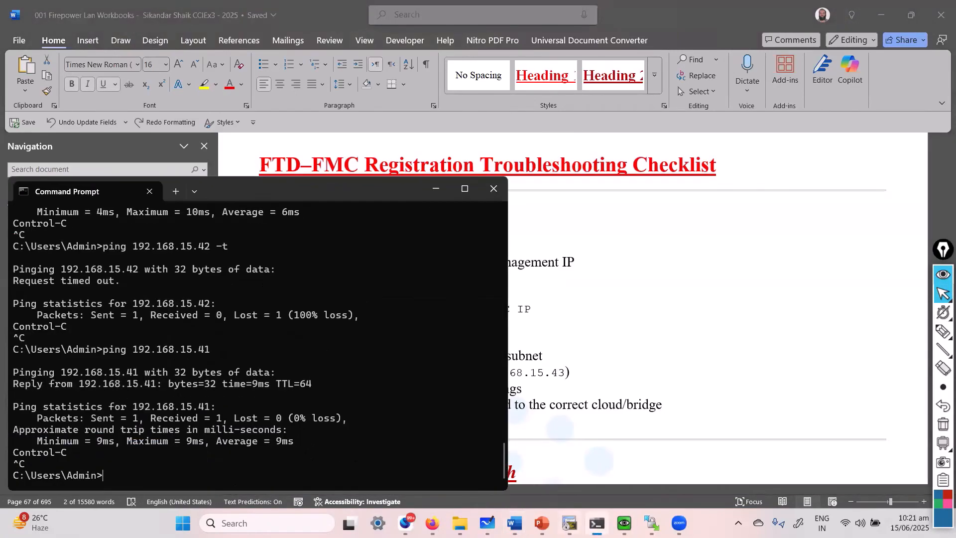
click(435, 189)
Ping the FMC at 192.168.15.42 from the FTD7 console, which fails.
mouse_move(625, 523)
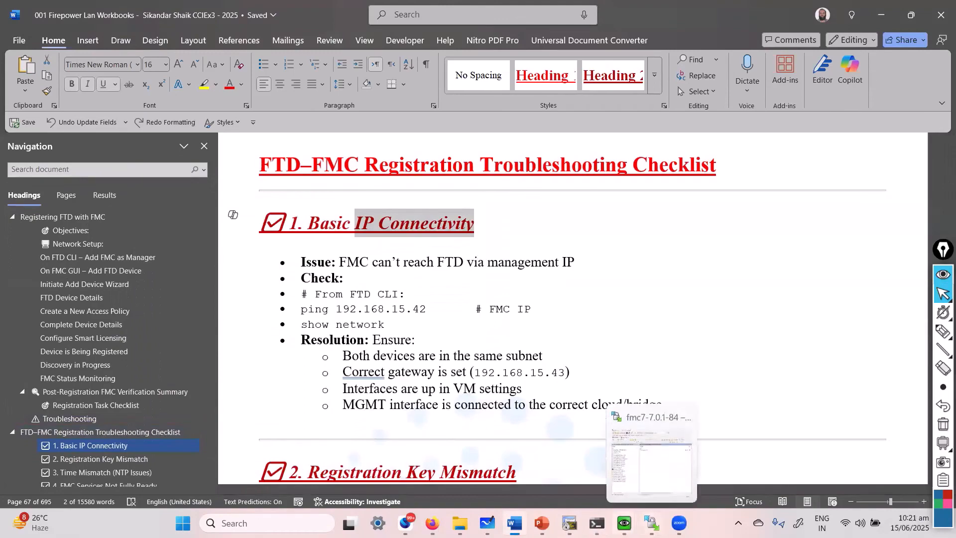
click(672, 464)
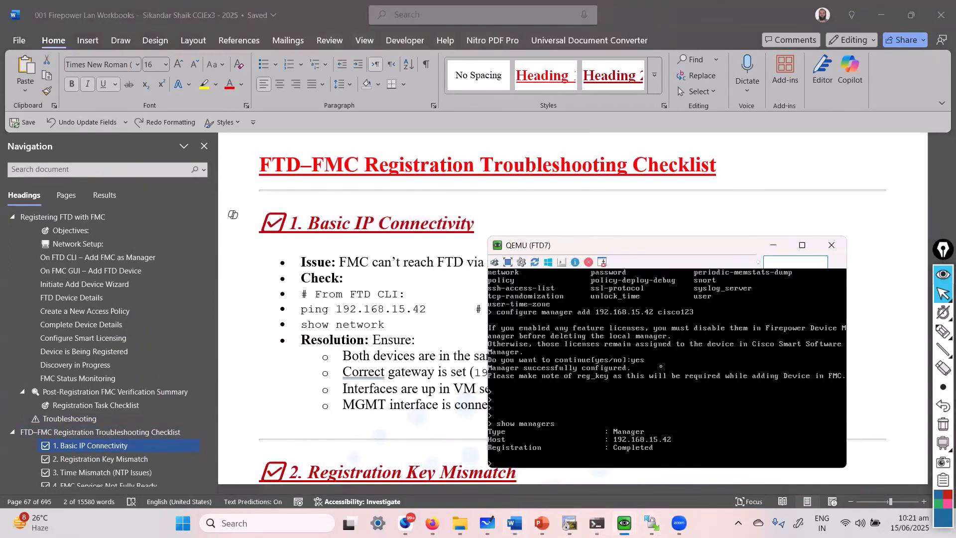
key(Return)
key(Return)
text(ping 1)
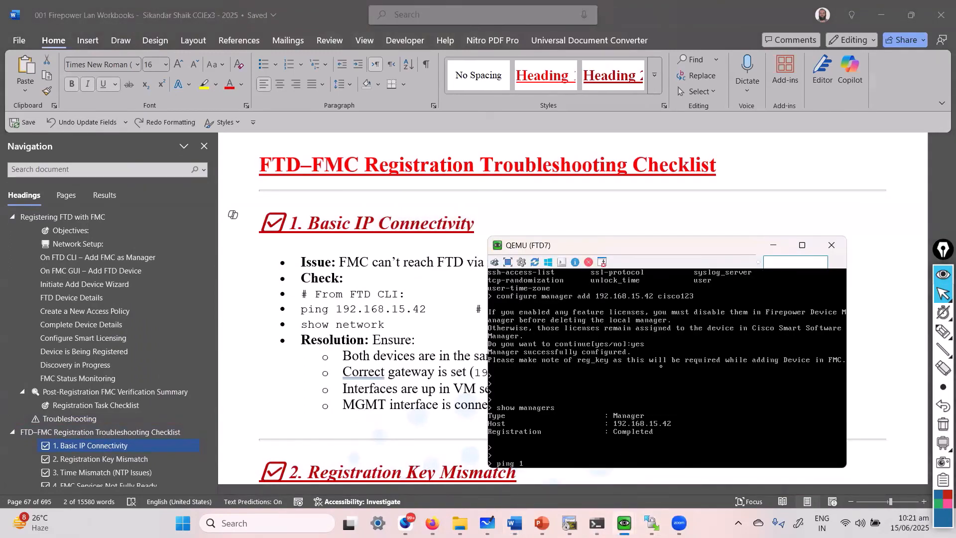
text(92.168.15.42)
key(Return)
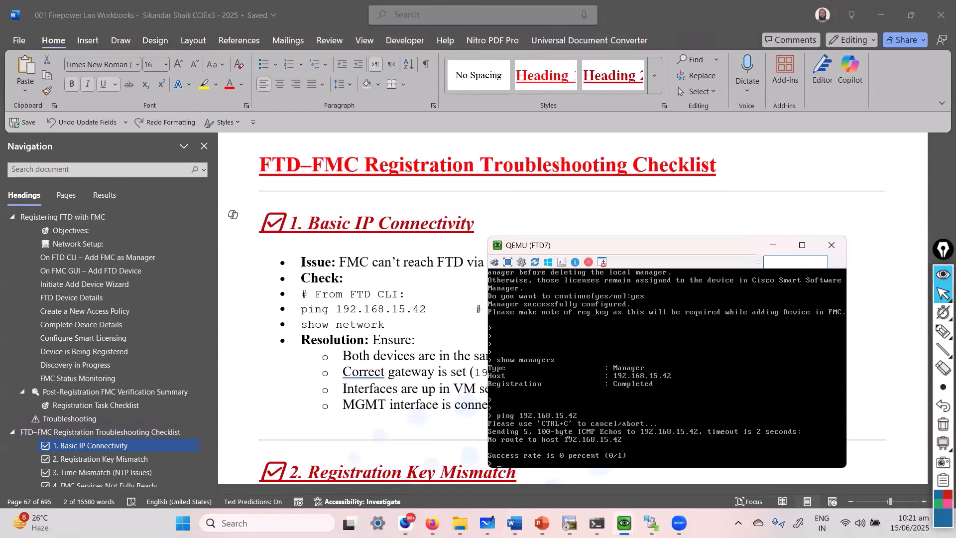
key(Return)
key(Return)
key(Return)
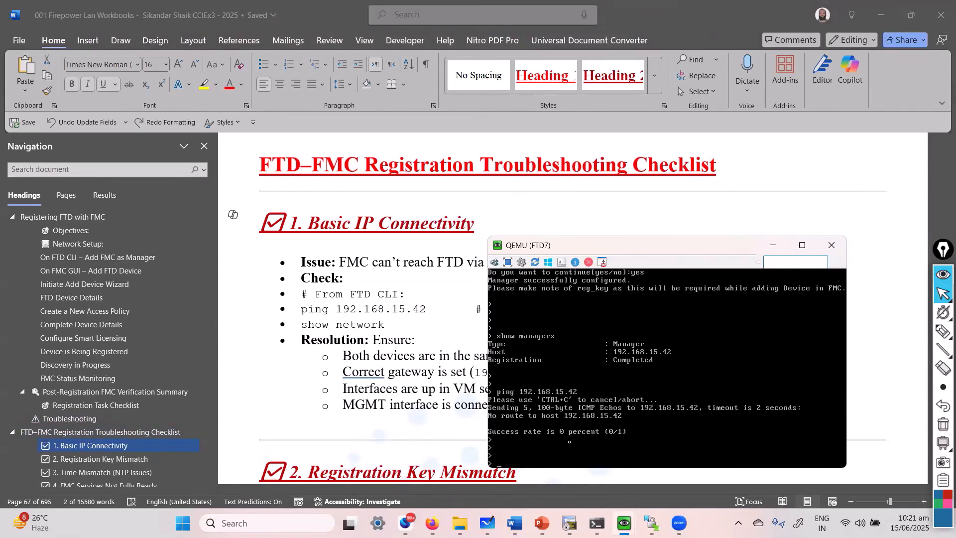
Review the IP Connectivity Resolution bullets in Word and scroll down to the Registration Key Mismatch section.
key(alt+Tab)
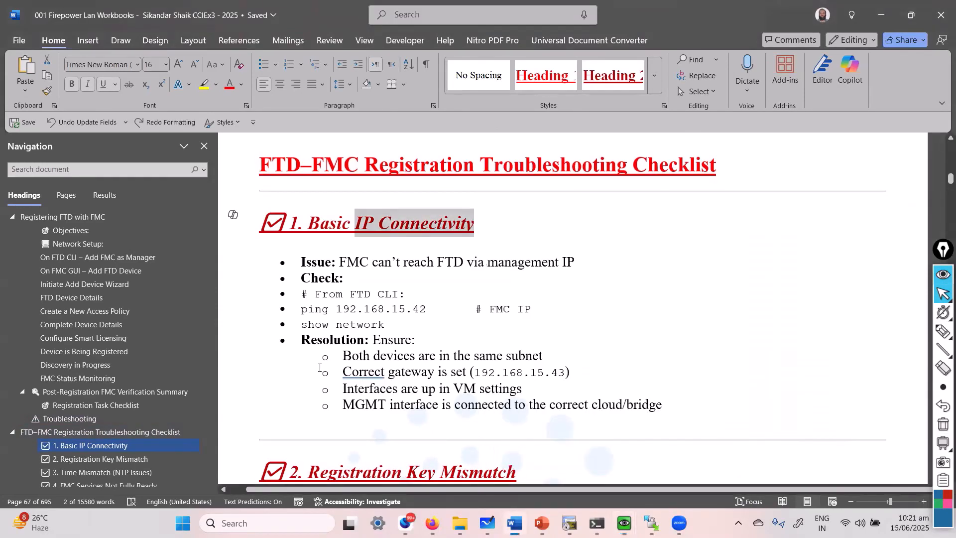
click(391, 359)
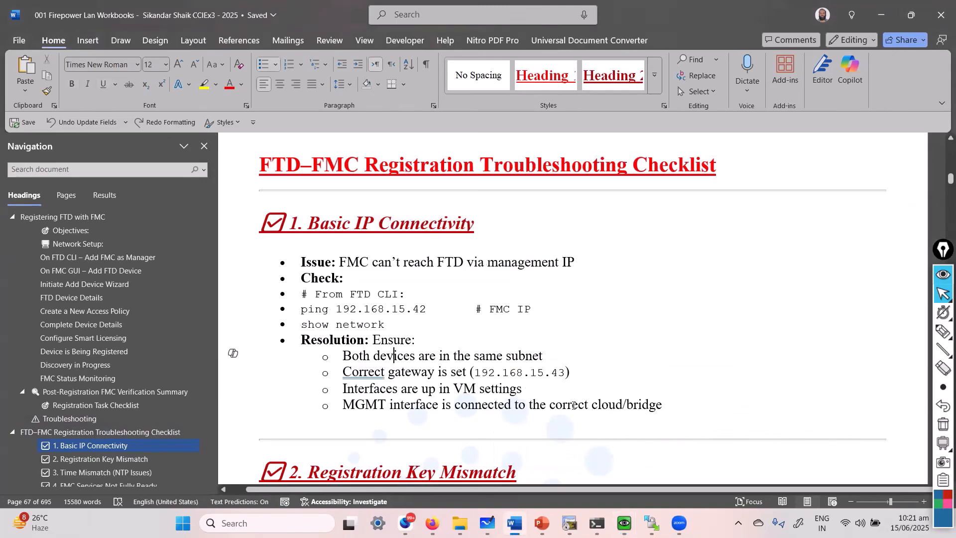
key(alt+Tab)
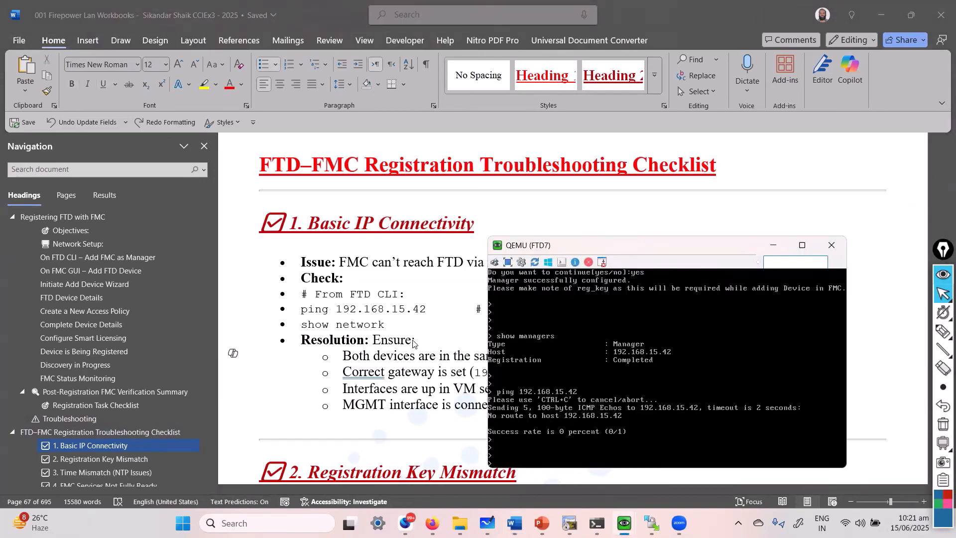
key(alt+Tab)
click(546, 384)
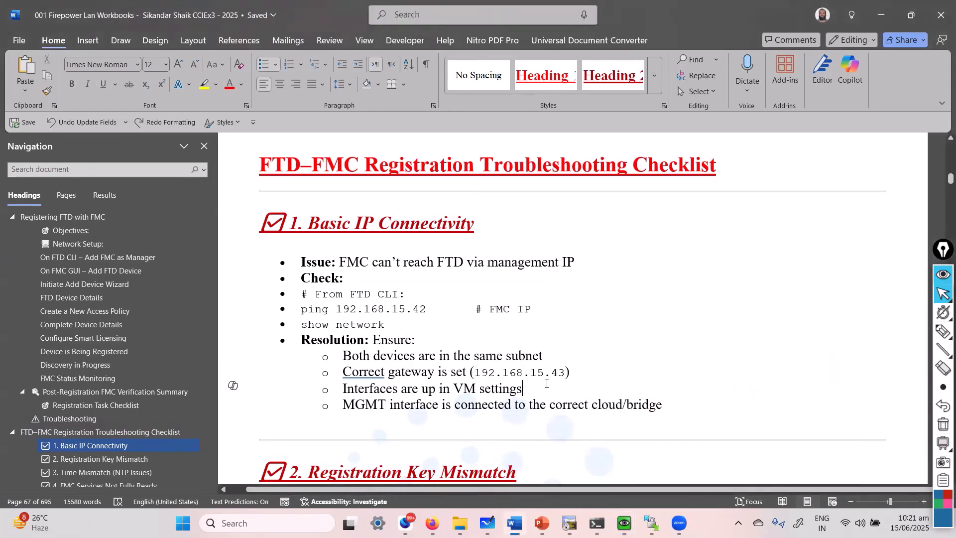
key(alt+Tab)
key(alt+Tab)
scroll(454, 376, down, 3)
scroll(454, 377, down, 2)
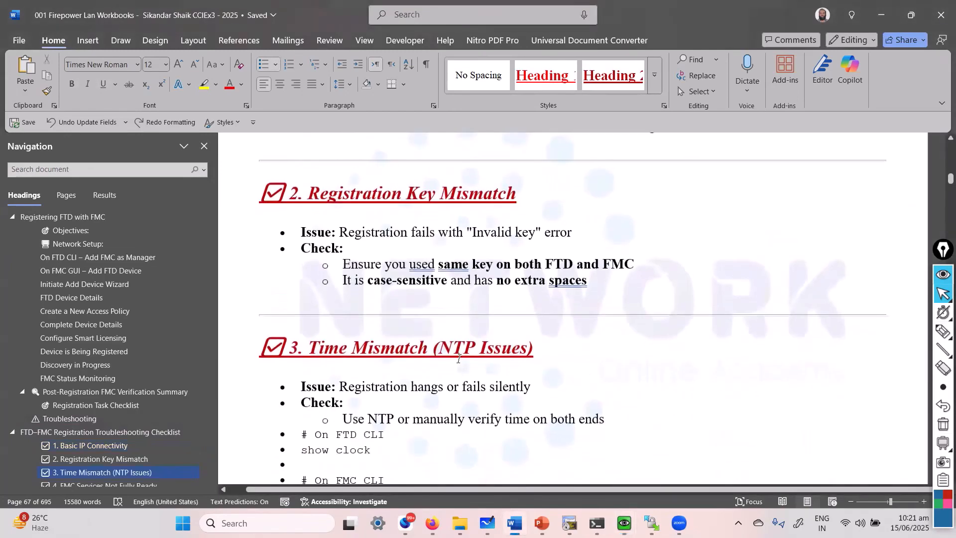
click(466, 290)
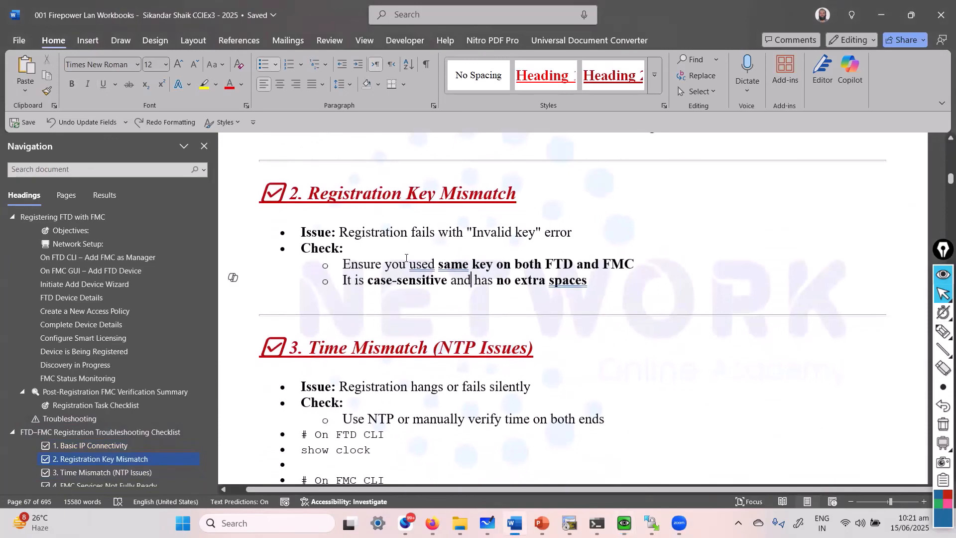
drag(467, 232, 529, 232)
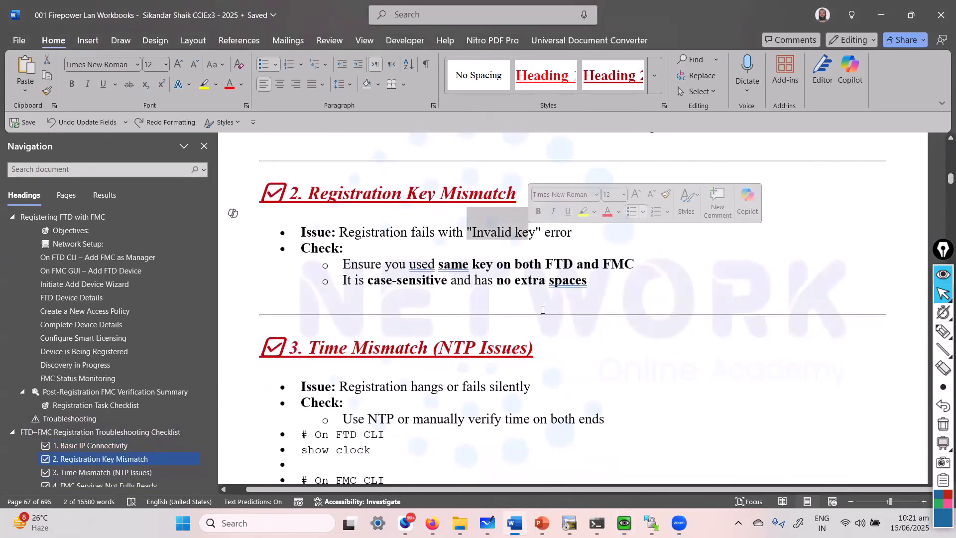
drag(380, 279, 498, 283)
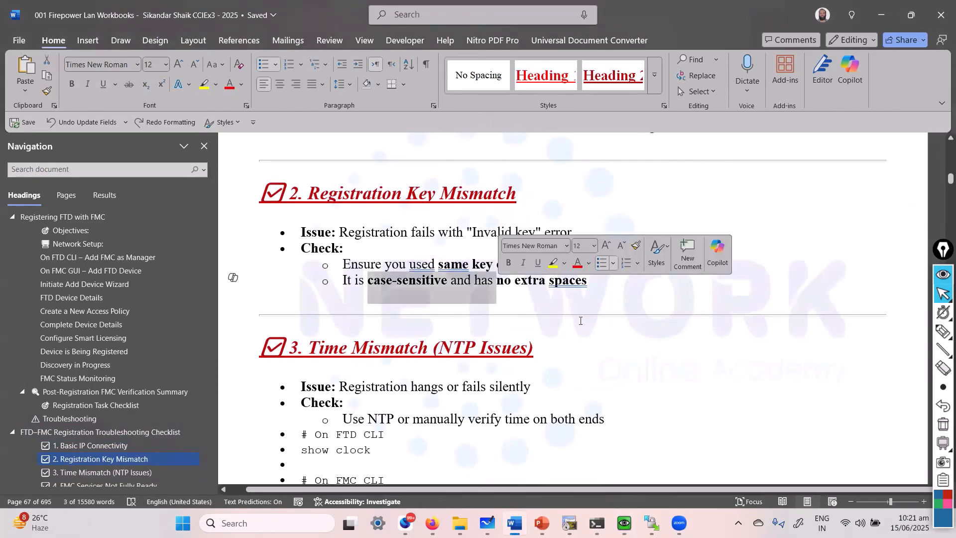
scroll(588, 325, down, 3)
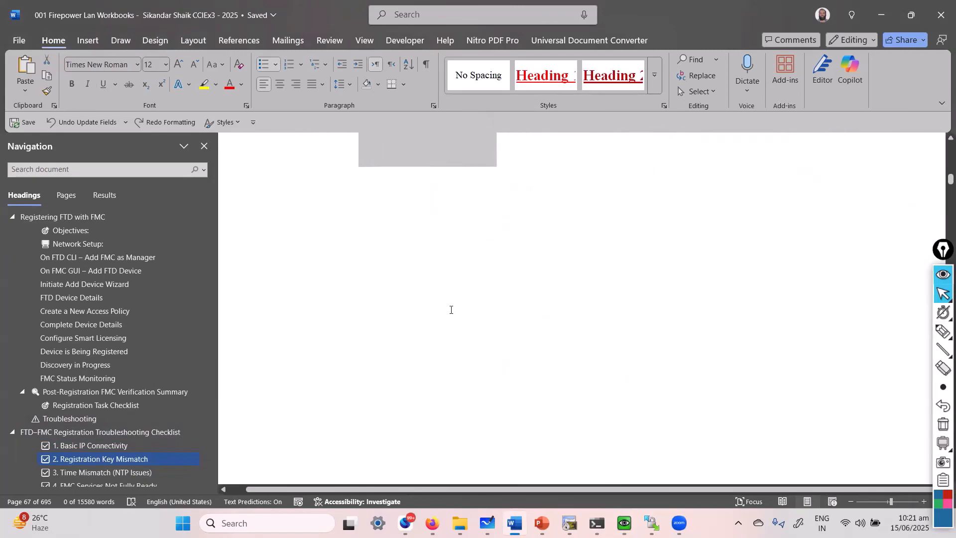
click(379, 337)
triple_click(324, 321)
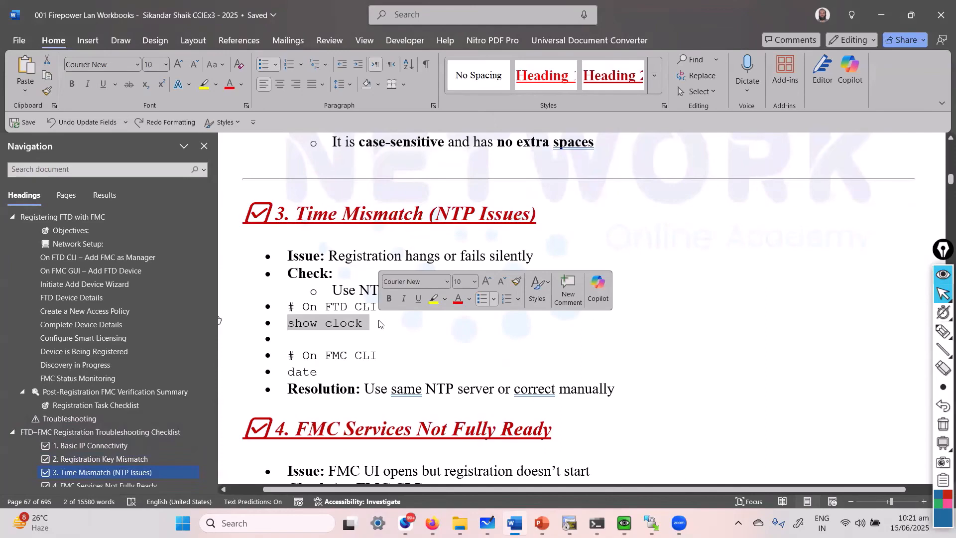
click(365, 389)
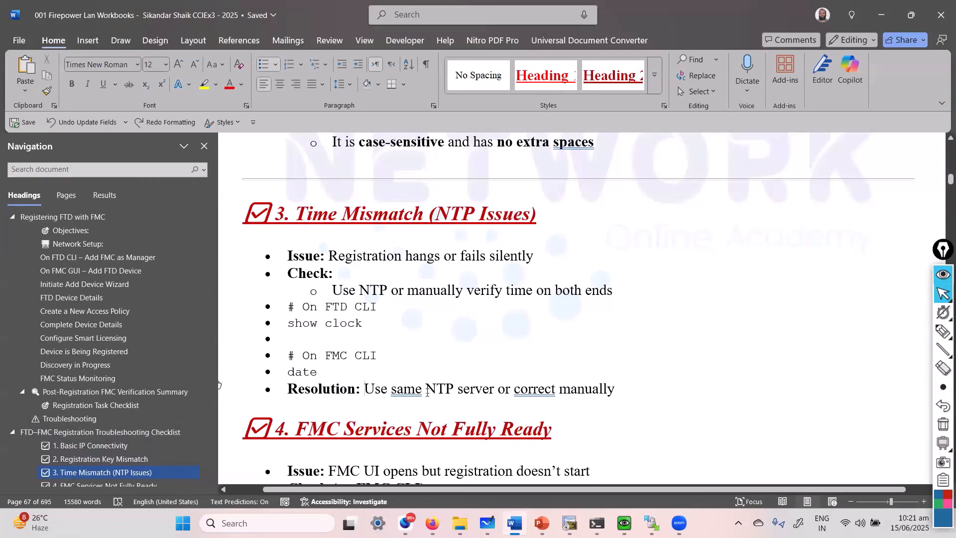
scroll(440, 394, down, 6)
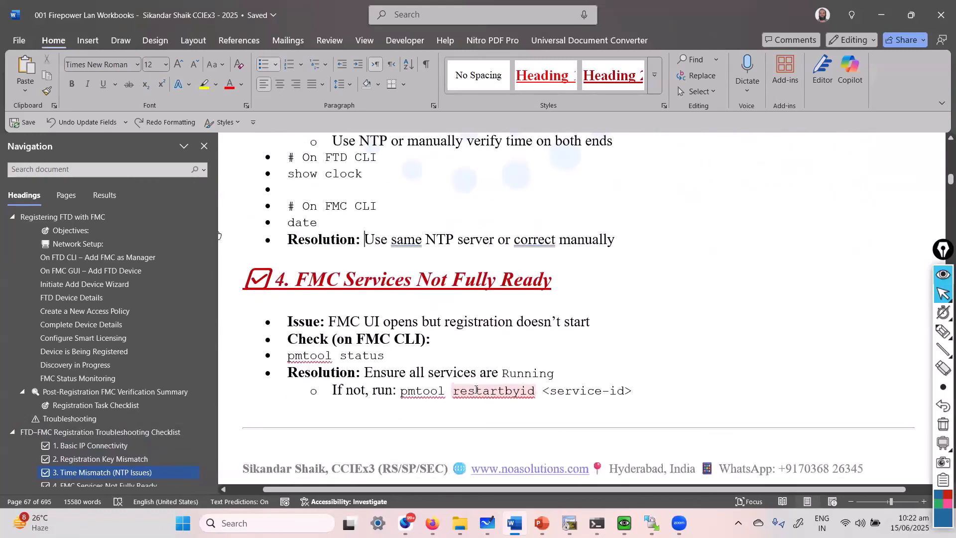
scroll(475, 393, up, 3)
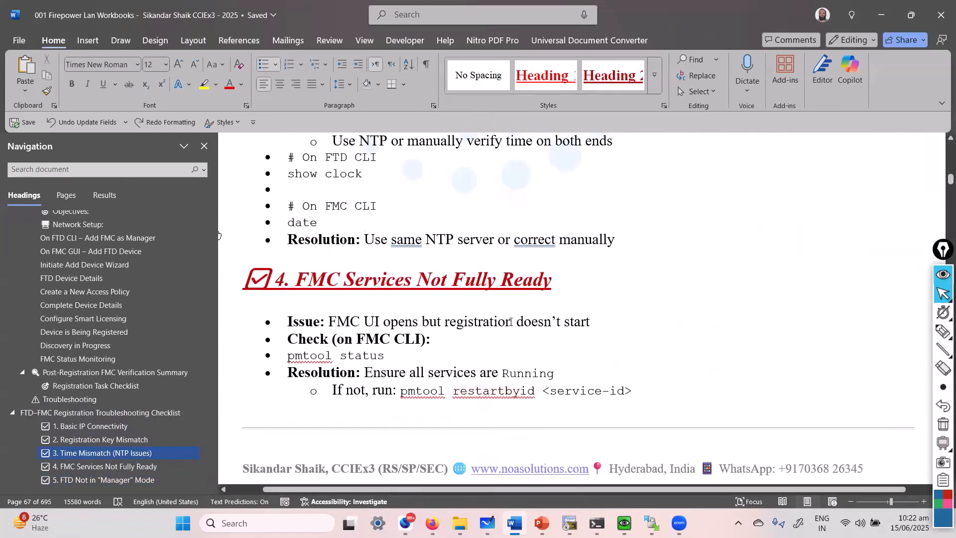
click(513, 322)
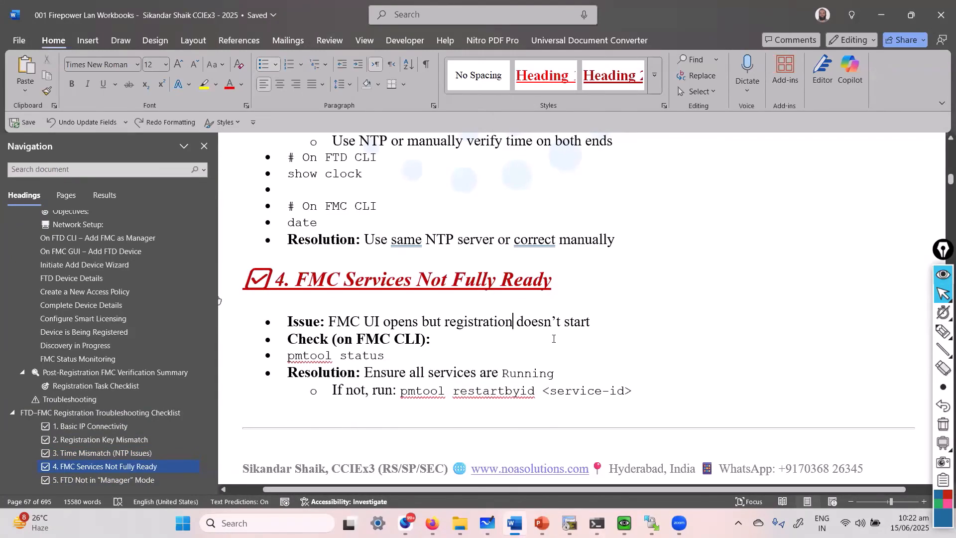
drag(494, 318, 597, 328)
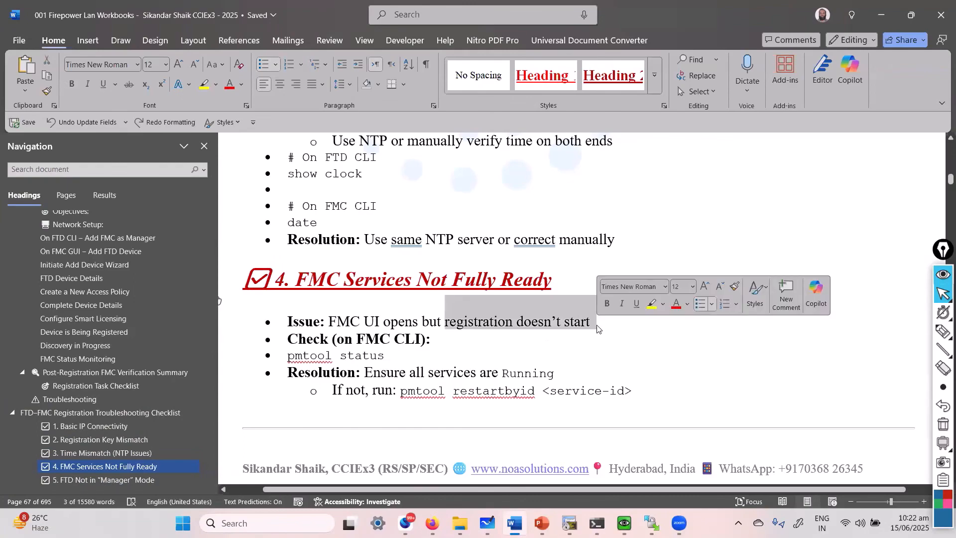
click(600, 365)
scroll(601, 366, down, 3)
scroll(600, 366, down, 7)
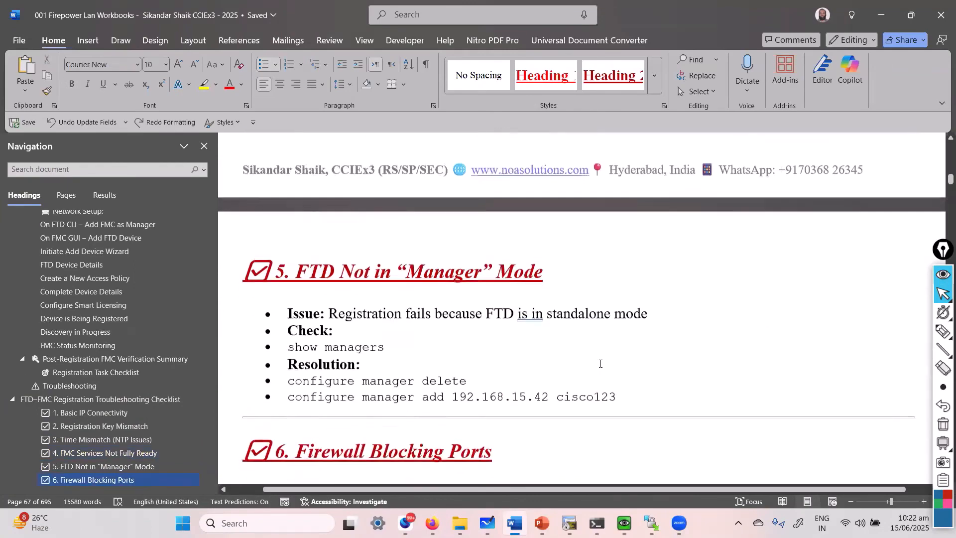
scroll(592, 366, up, 4)
mouse_move(600, 520)
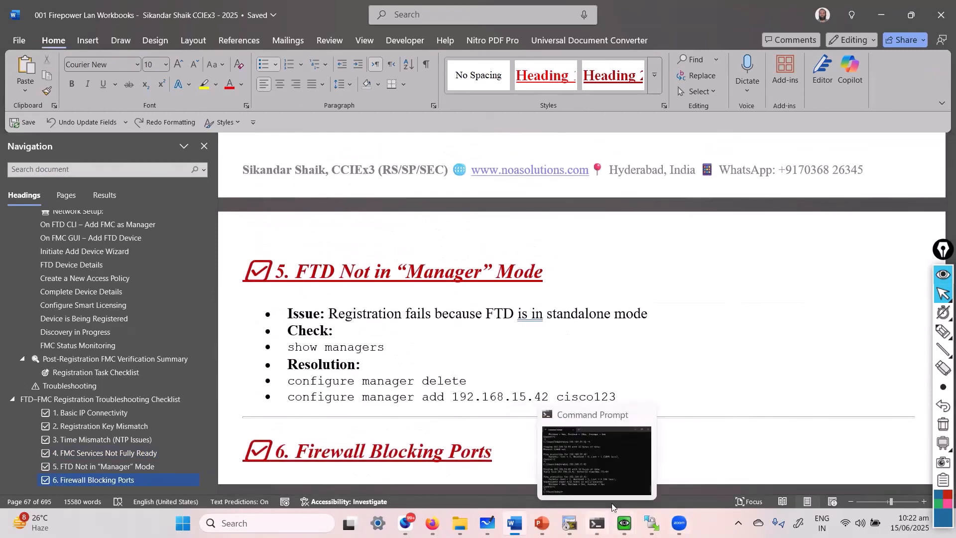
click(661, 468)
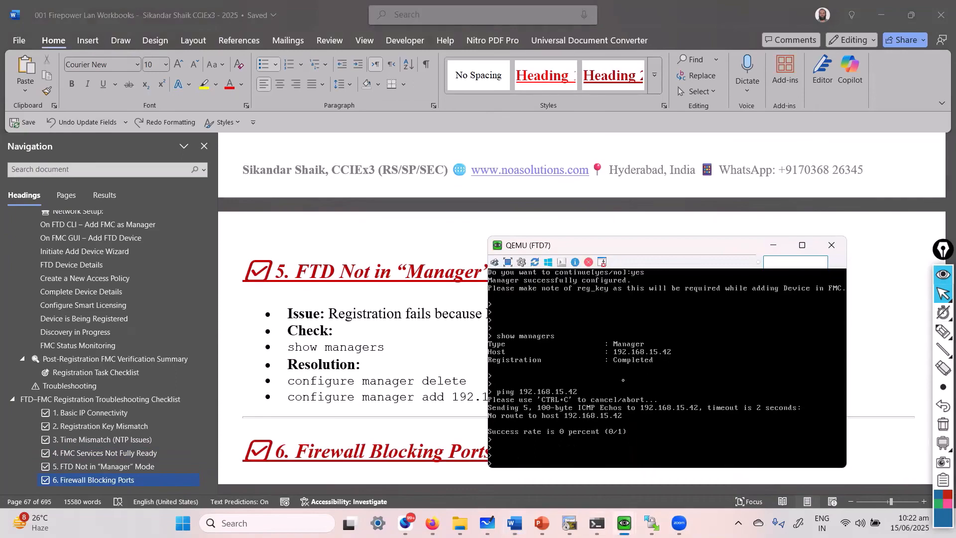
click(415, 396)
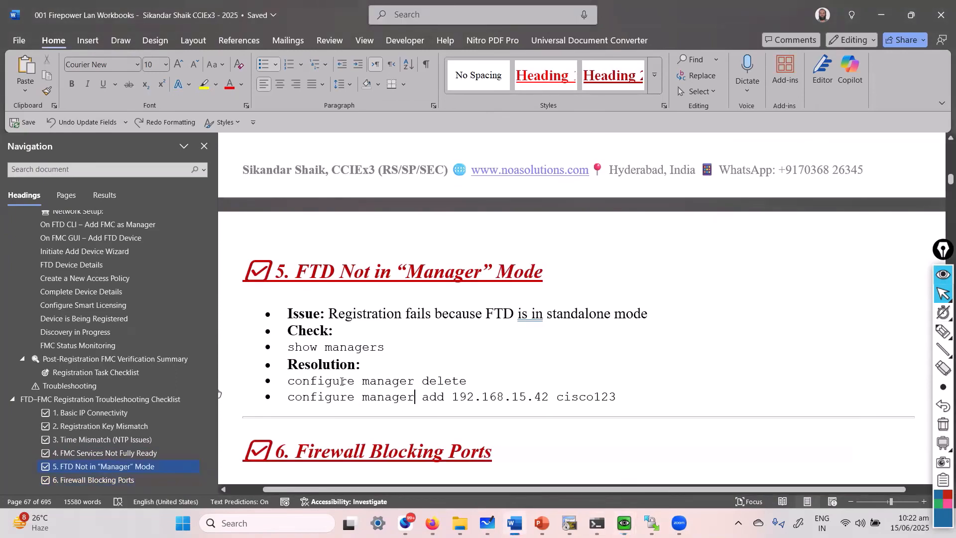
drag(288, 382, 459, 384)
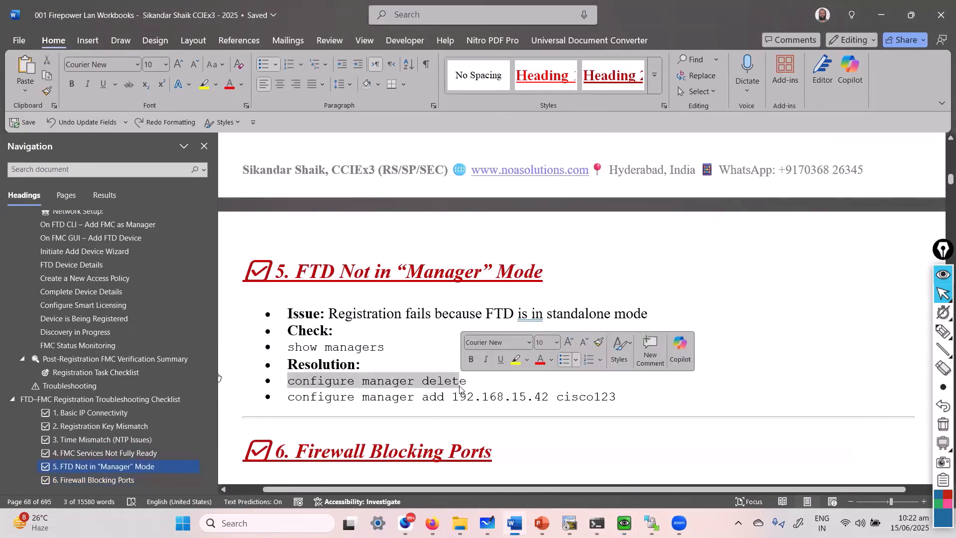
click(459, 389)
drag(531, 401, 362, 397)
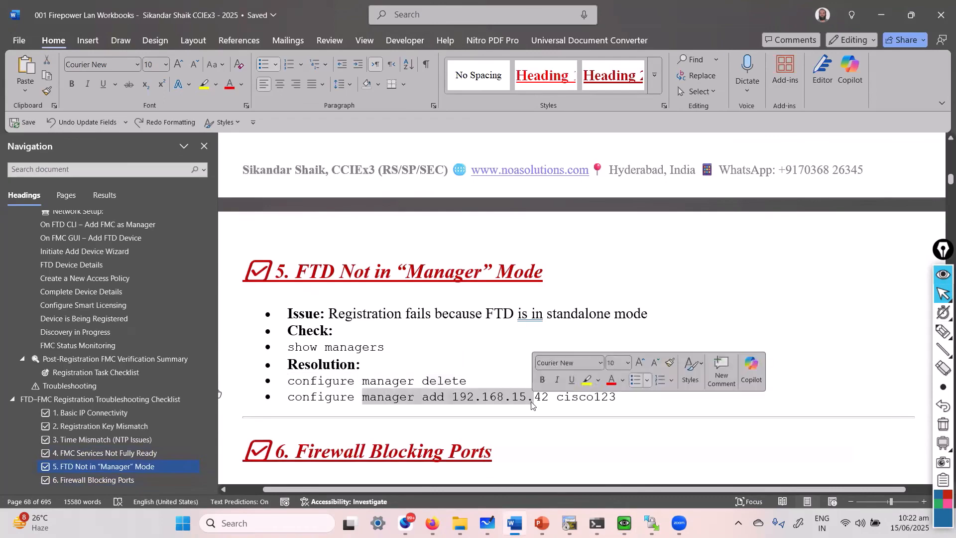
click(460, 420)
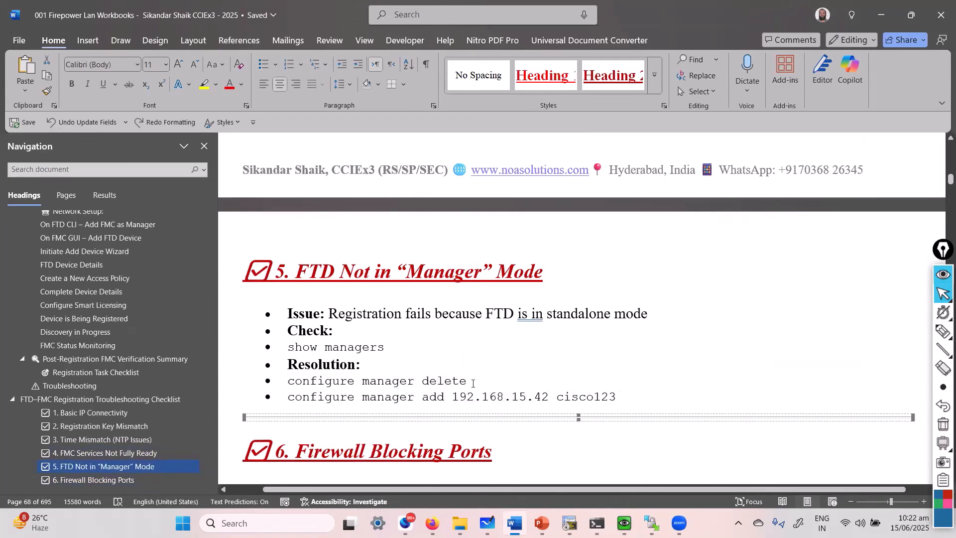
click(474, 382)
scroll(474, 368, down, 3)
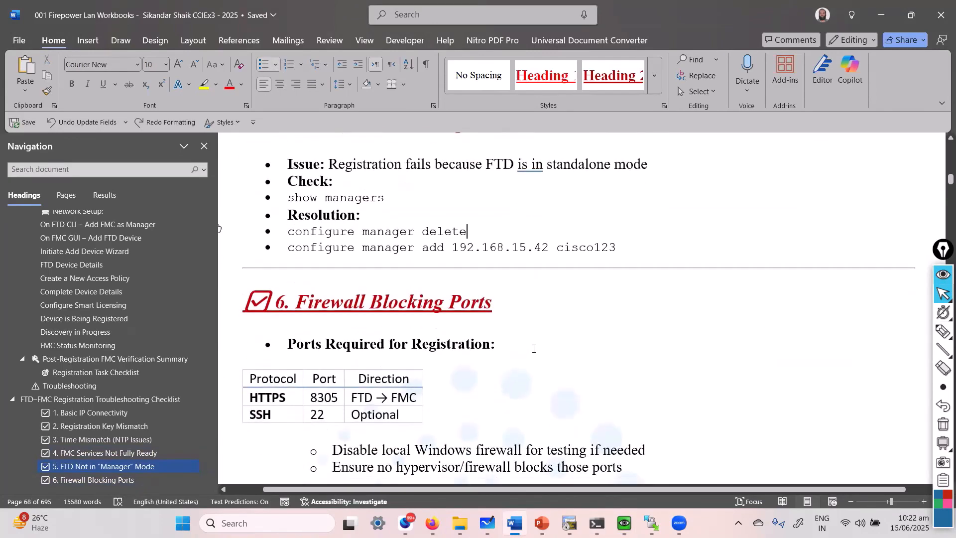
scroll(531, 354, down, 3)
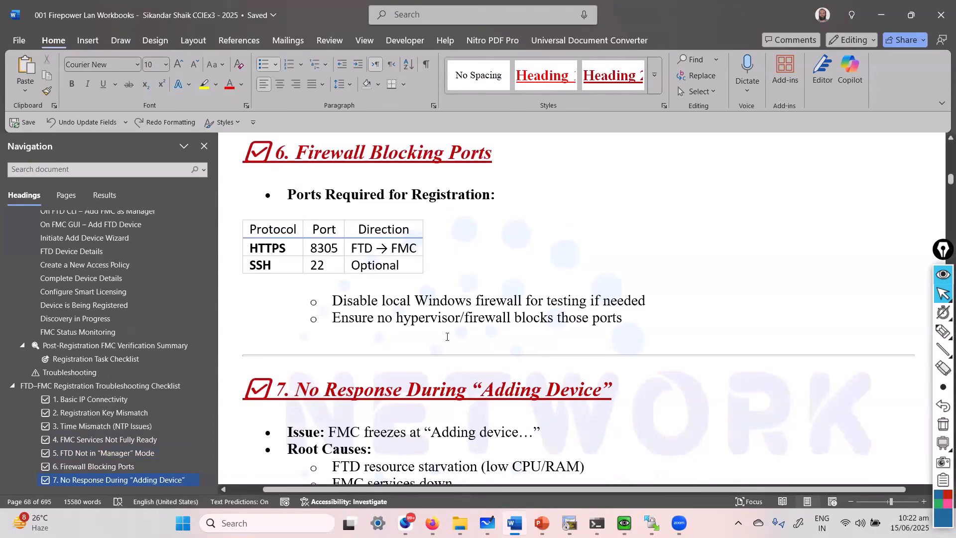
click(514, 318)
scroll(517, 338, down, 3)
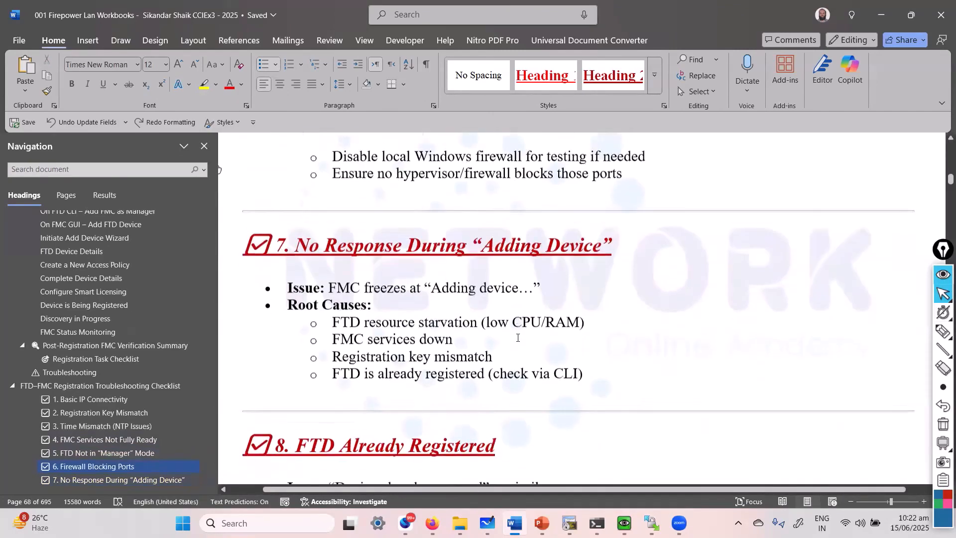
click(517, 338)
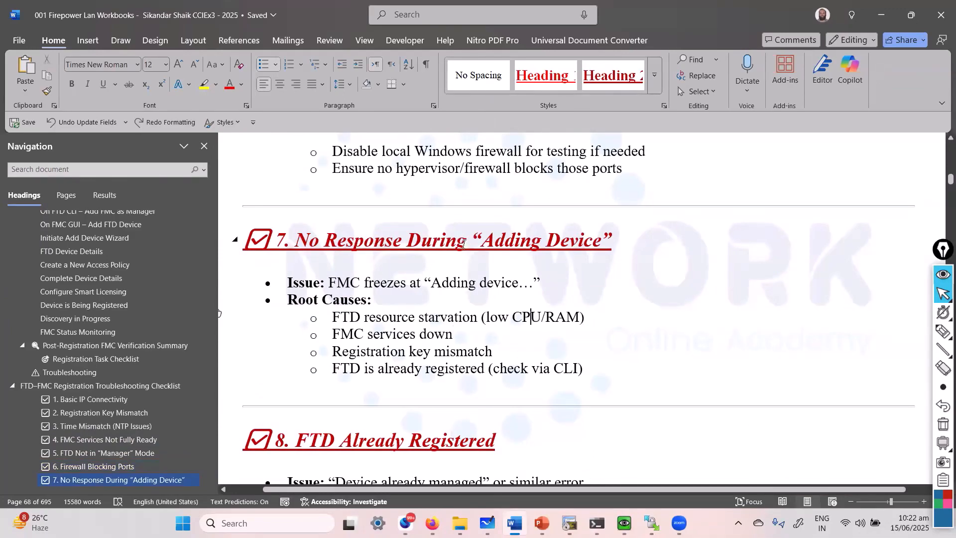
drag(470, 242, 601, 356)
click(553, 340)
drag(487, 317, 581, 318)
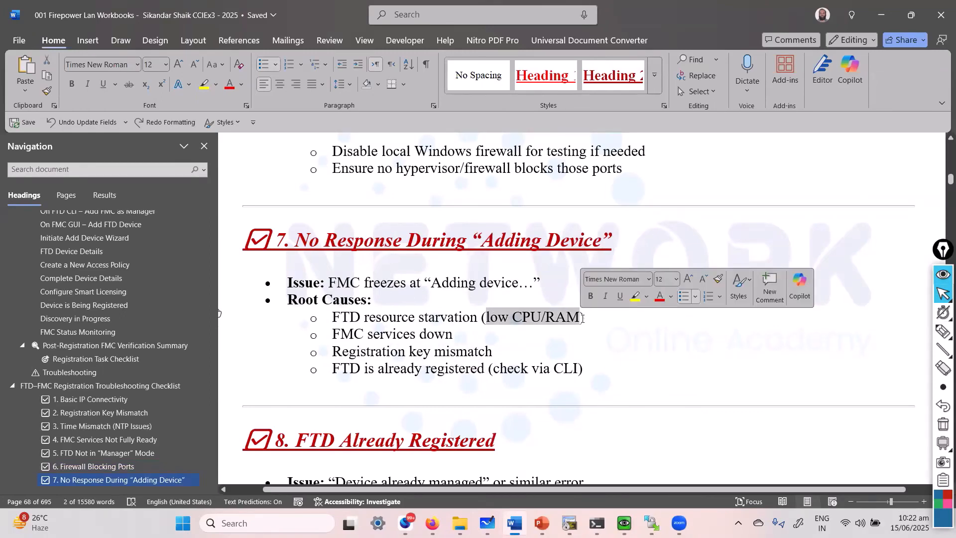
click(493, 351)
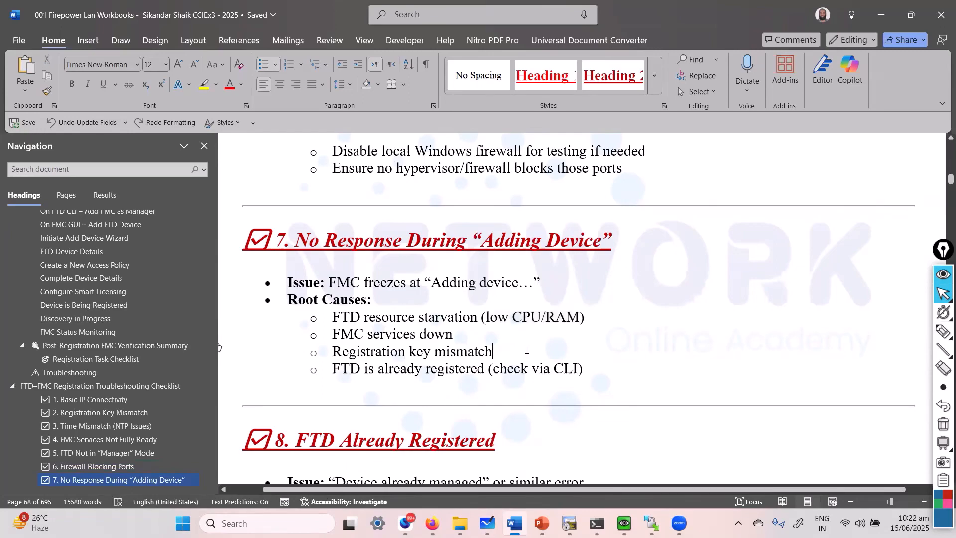
scroll(569, 348, down, 5)
scroll(569, 347, down, 1)
scroll(571, 343, up, 3)
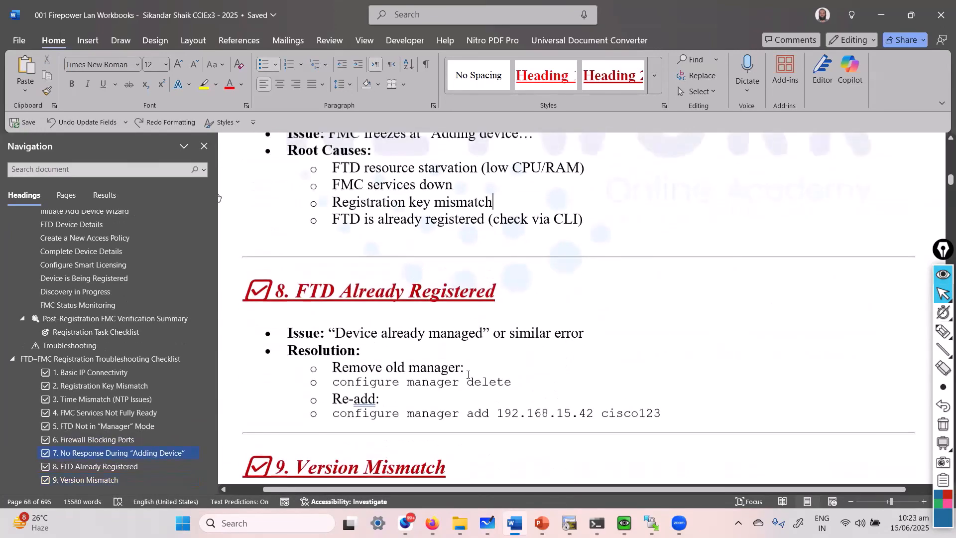
Scroll past the configure manager delete command through the later checklist sections.
click(504, 382)
scroll(527, 383, down, 3)
scroll(535, 384, down, 1)
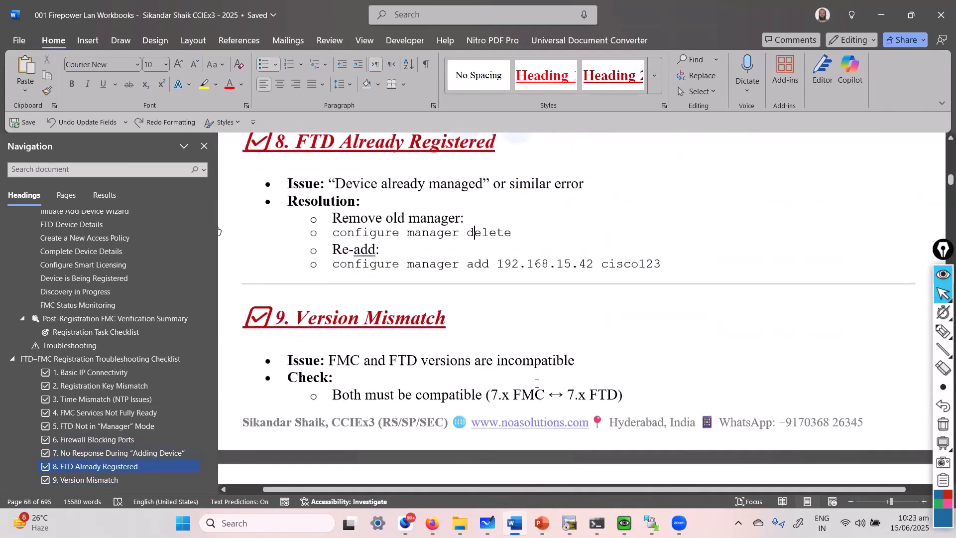
scroll(538, 378, down, 3)
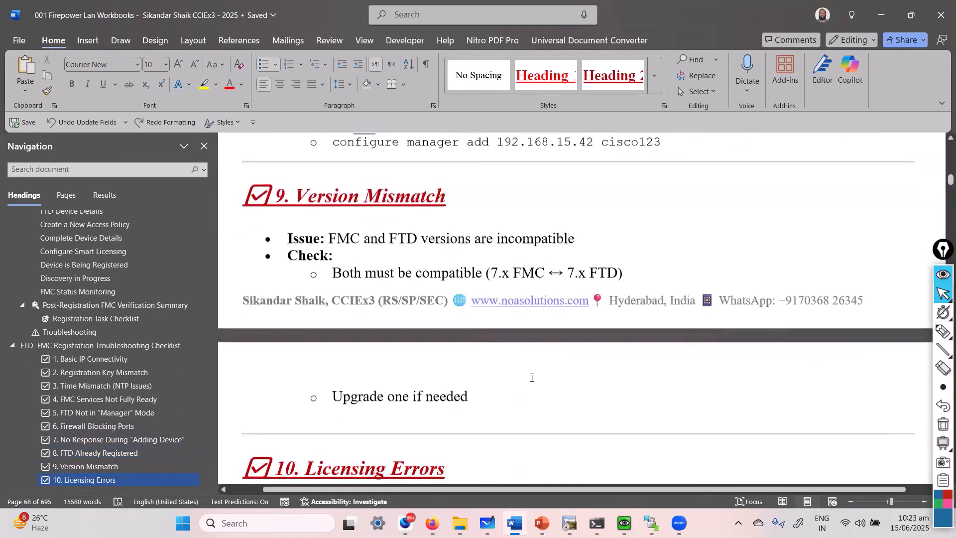
drag(502, 245, 598, 253)
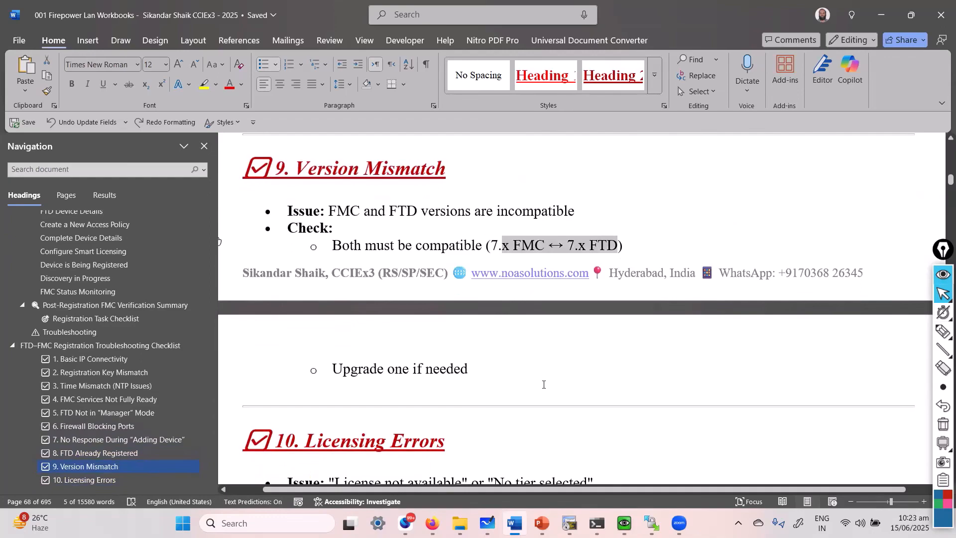
scroll(544, 384, down, 3)
Review the FTDv10 tier and License not available items, then minimise Word to reveal the FMC device list.
click(531, 384)
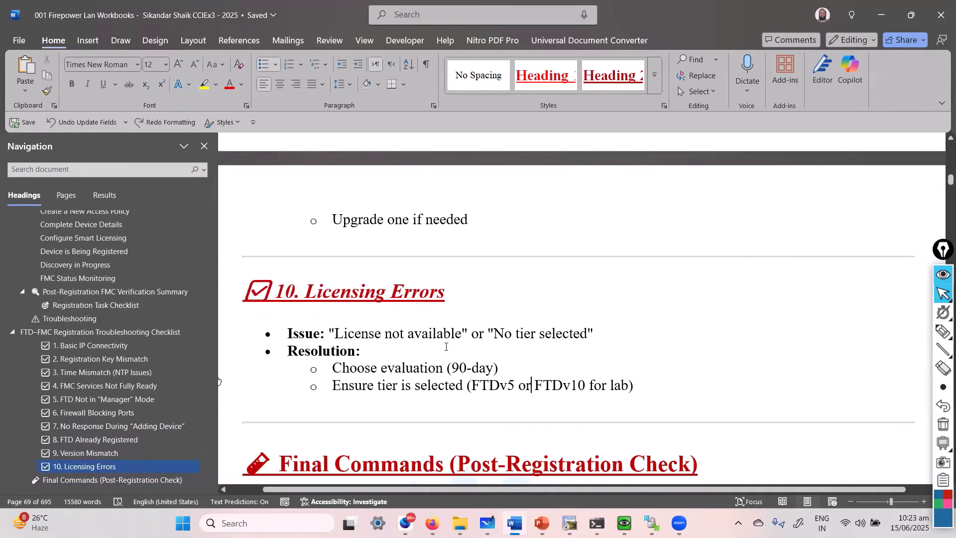
click(414, 333)
scroll(410, 339, down, 3)
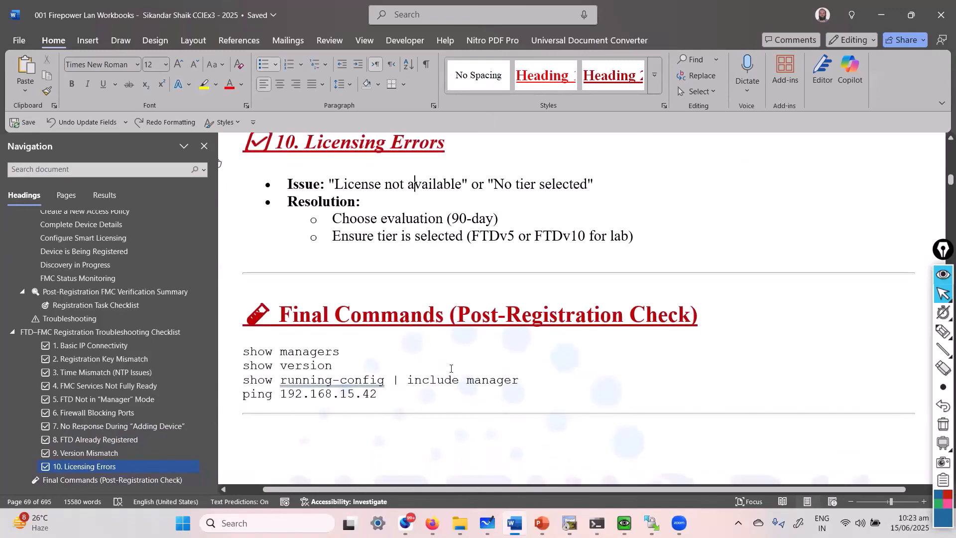
click(881, 15)
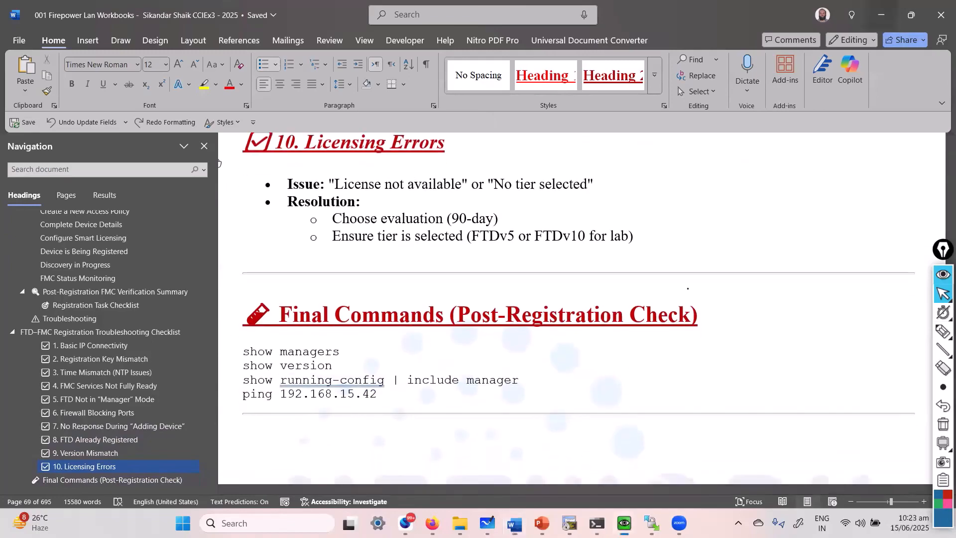
click(337, 382)
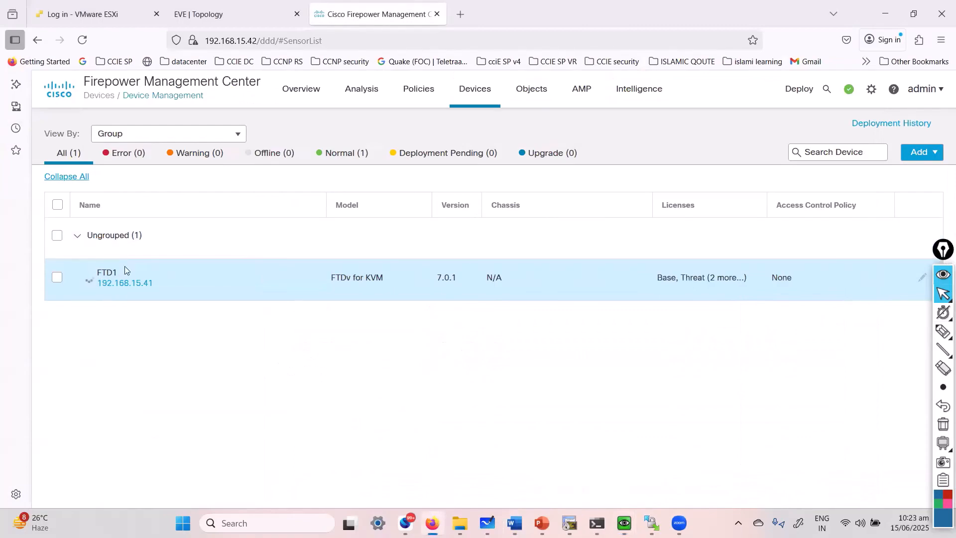
Check FTD1's status in the device list against the FTD7 console's show managers output.
mouse_move(91, 289)
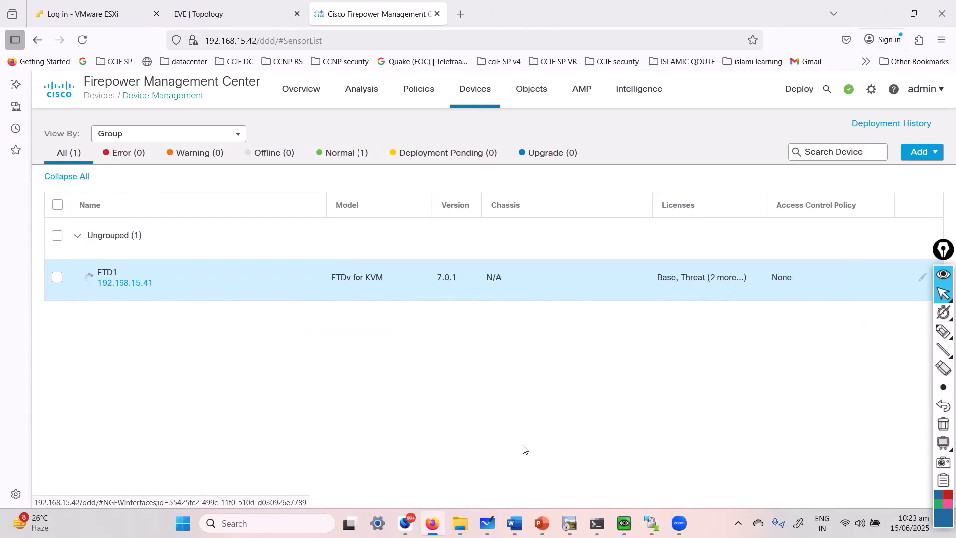
mouse_move(624, 523)
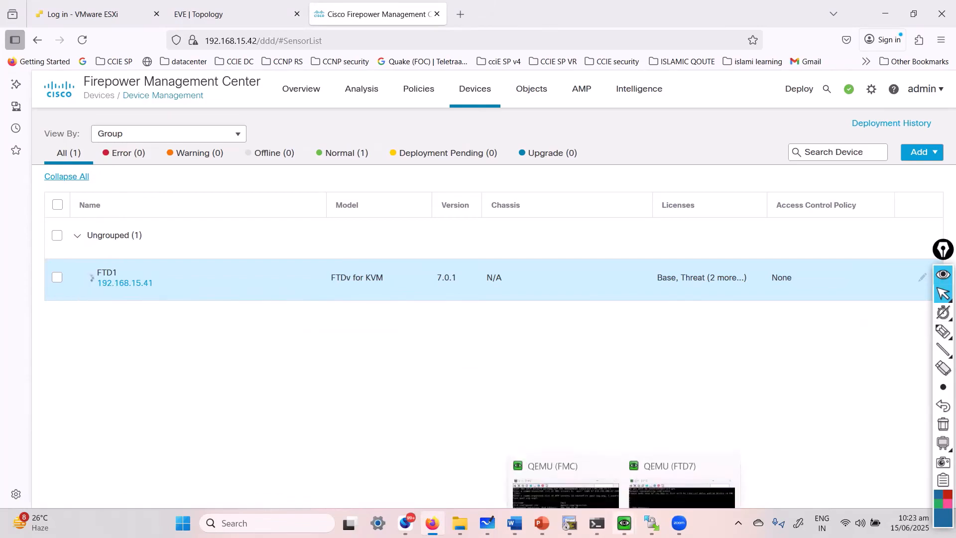
click(660, 462)
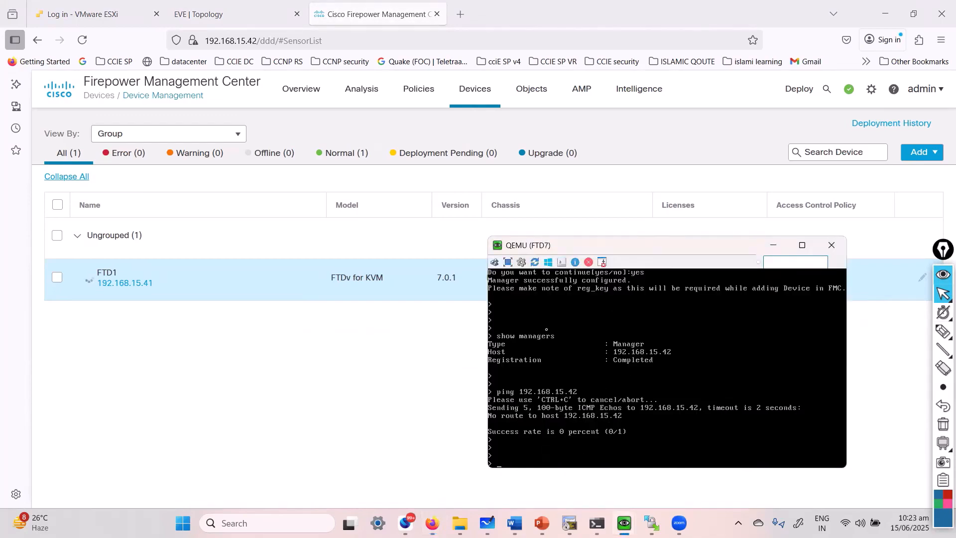
click(384, 362)
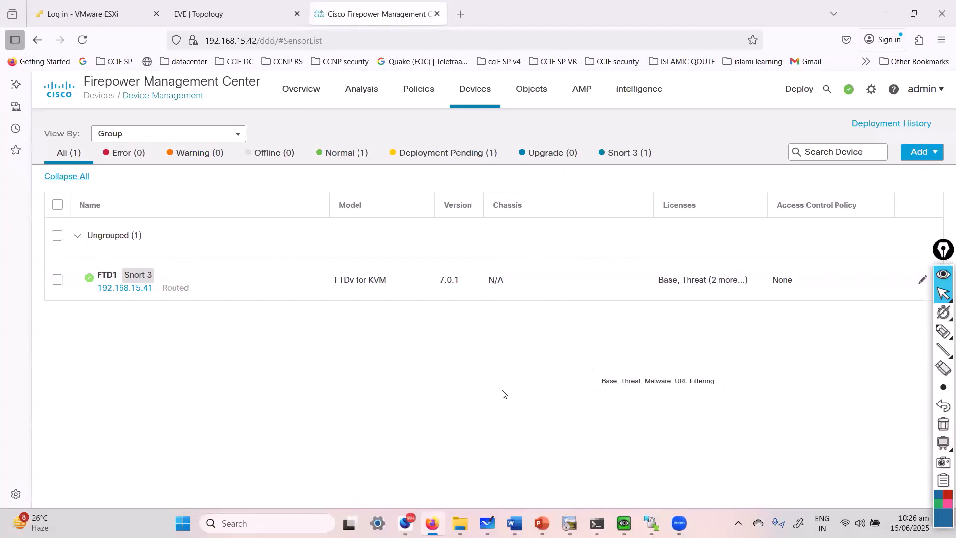
Point out the FTD1 row with a temporary annotation, then open FTD1's Interfaces page.
click(943, 331)
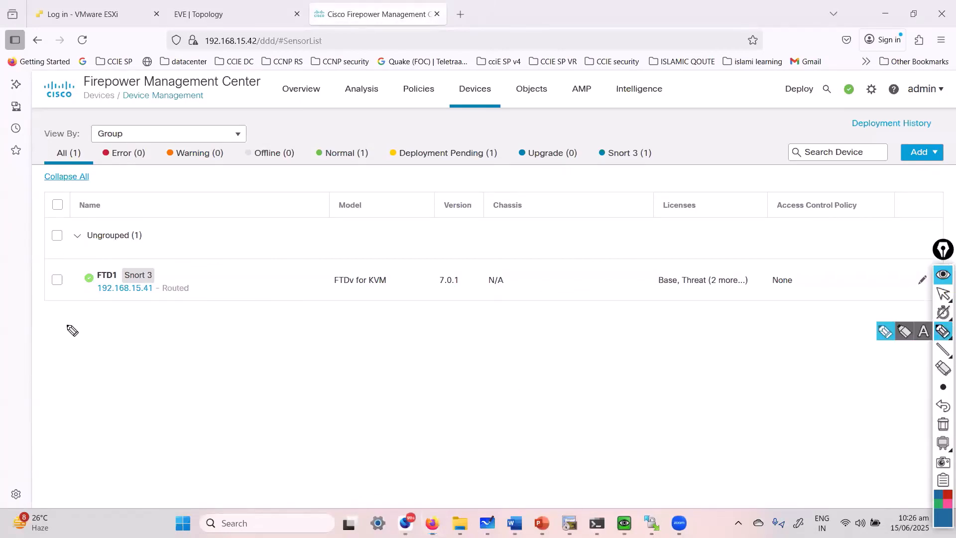
mouse_move(190, 266)
mouse_down()
mouse_move(58, 261)
mouse_move(203, 310)
mouse_move(186, 259)
mouse_up()
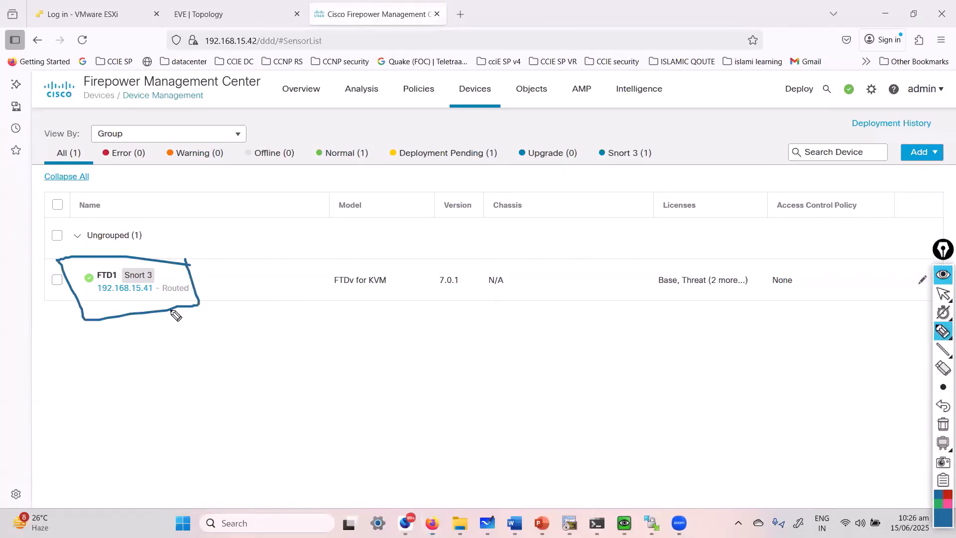
key(ctrl+shift+7)
key(ctrl+shift+2)
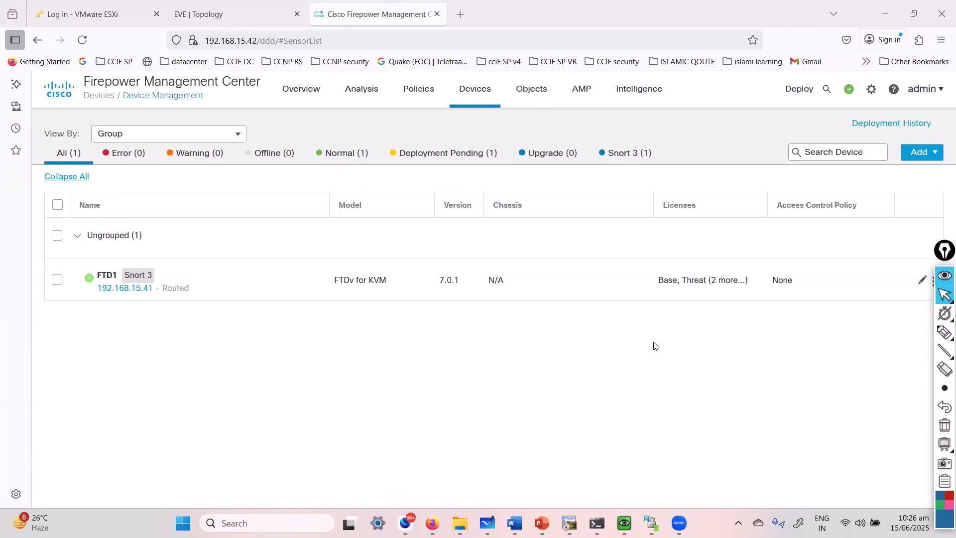
click(109, 277)
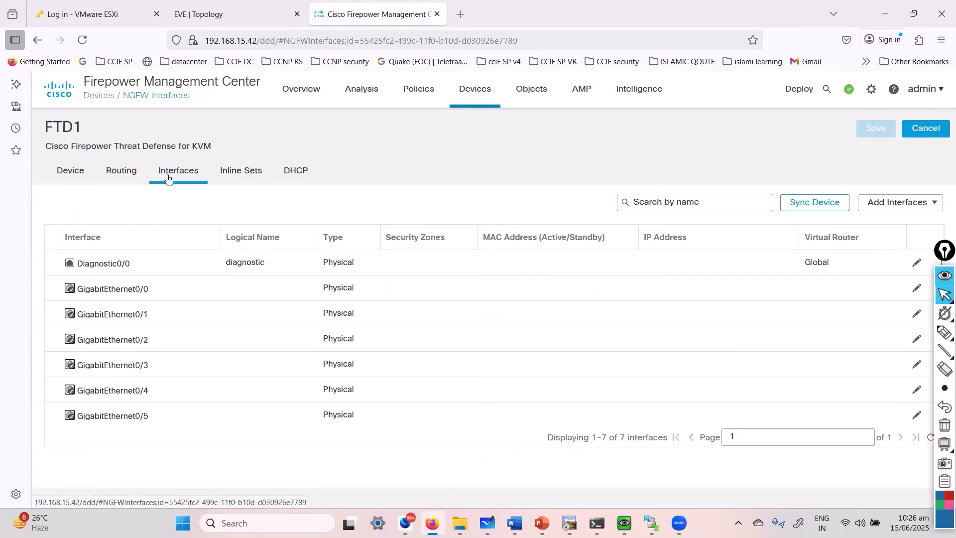
click(122, 174)
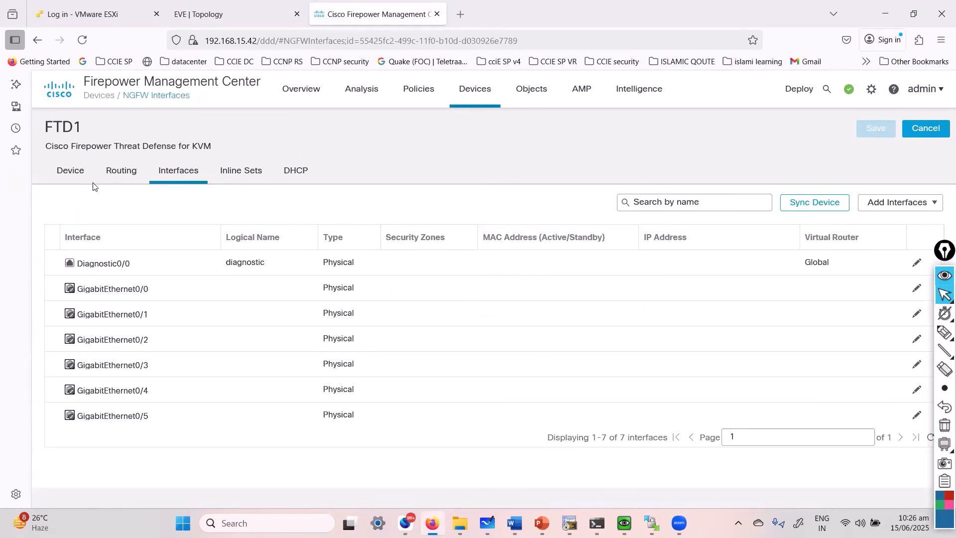
click(122, 181)
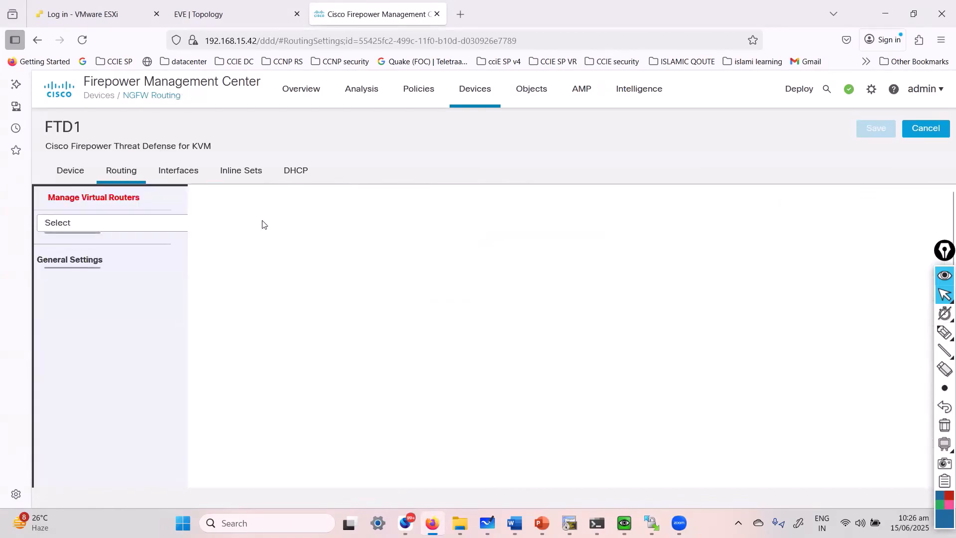
click(175, 174)
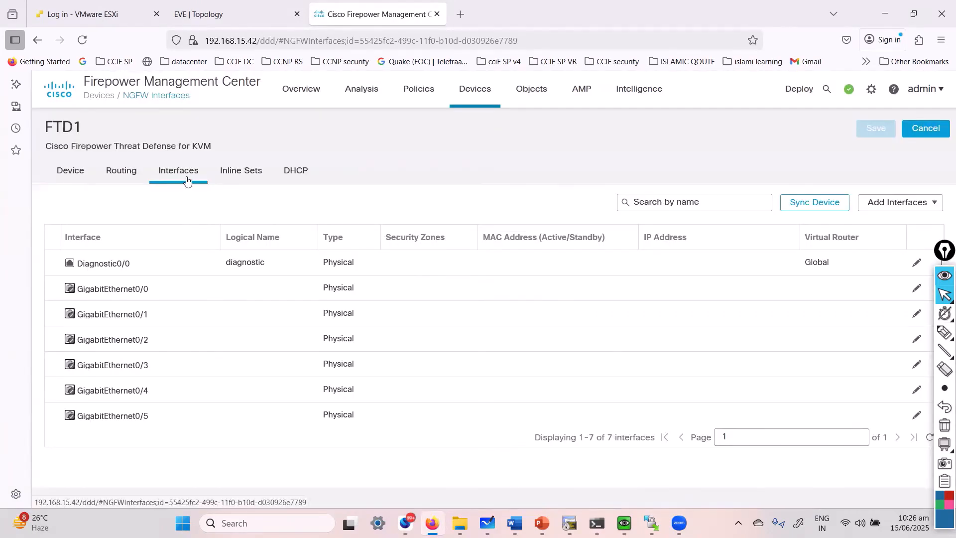
click(130, 183)
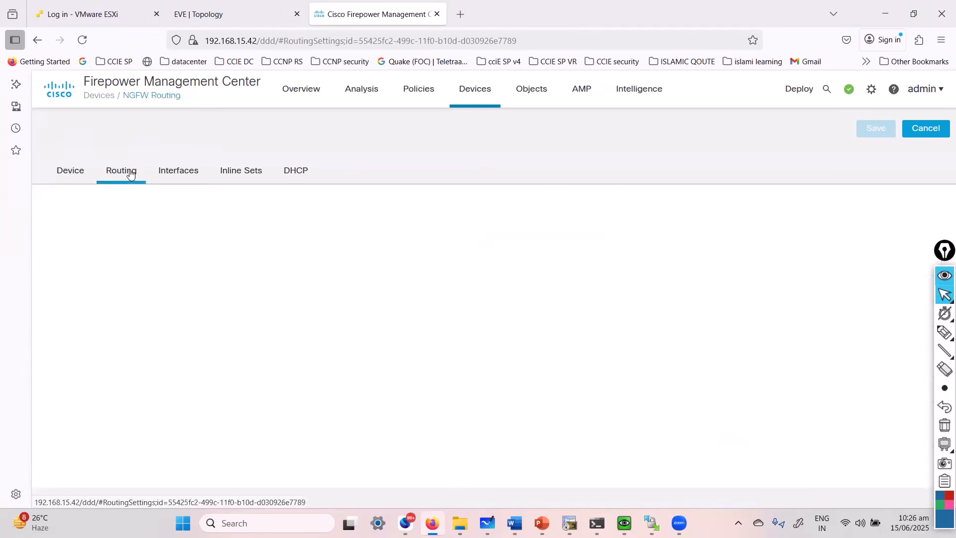
click(162, 180)
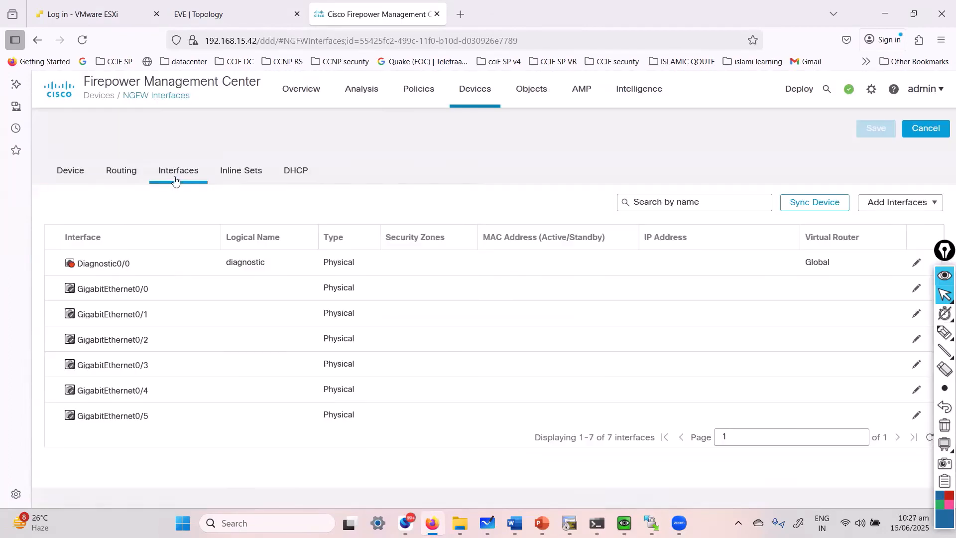
click(417, 91)
click(531, 90)
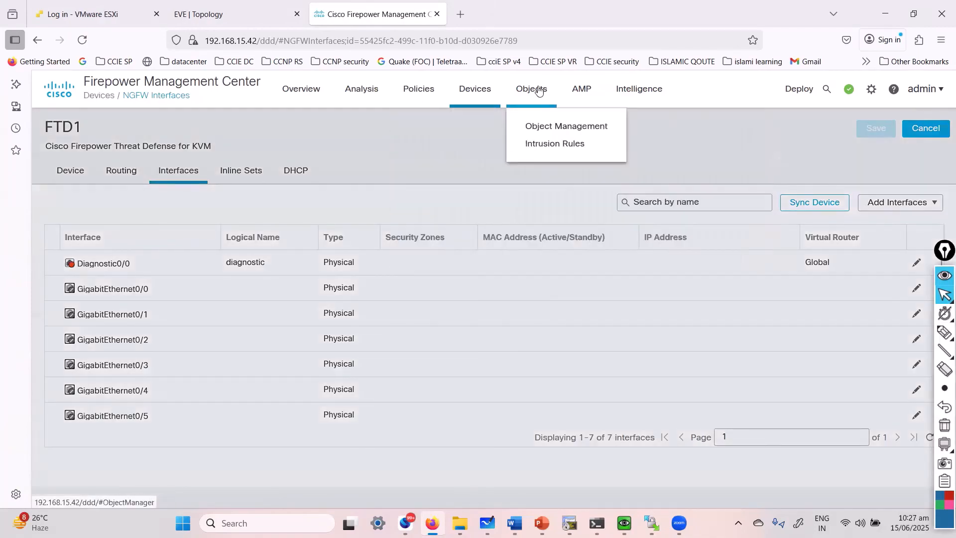
click(580, 91)
click(474, 90)
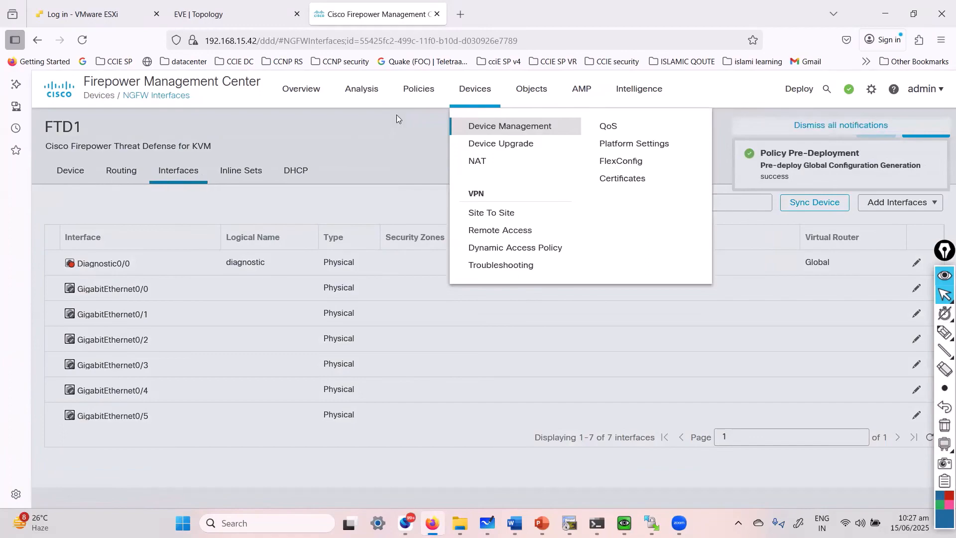
click(417, 94)
click(528, 92)
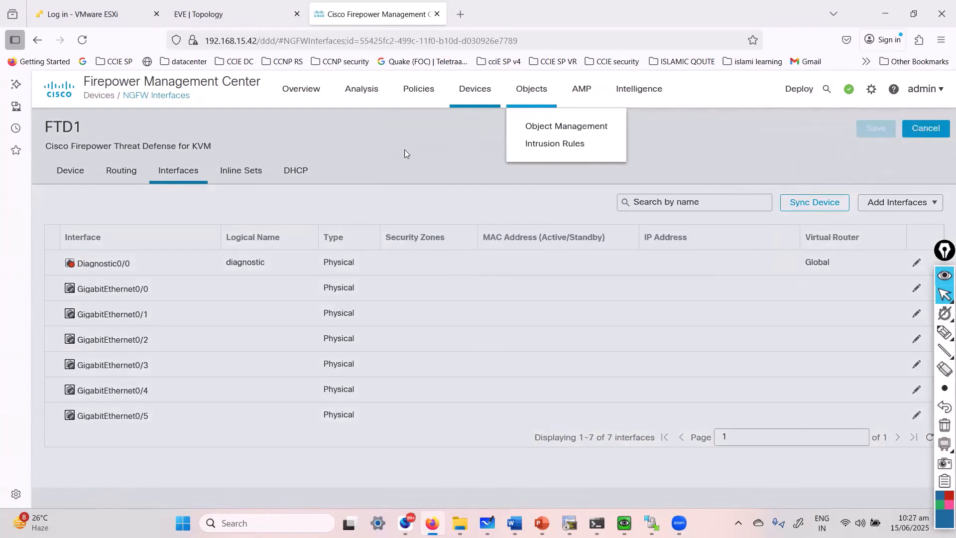
click(396, 141)
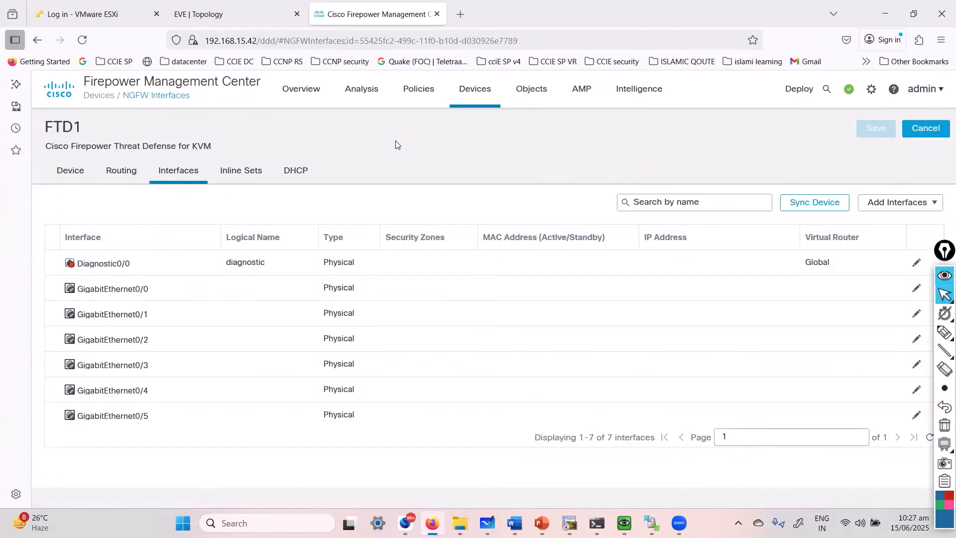